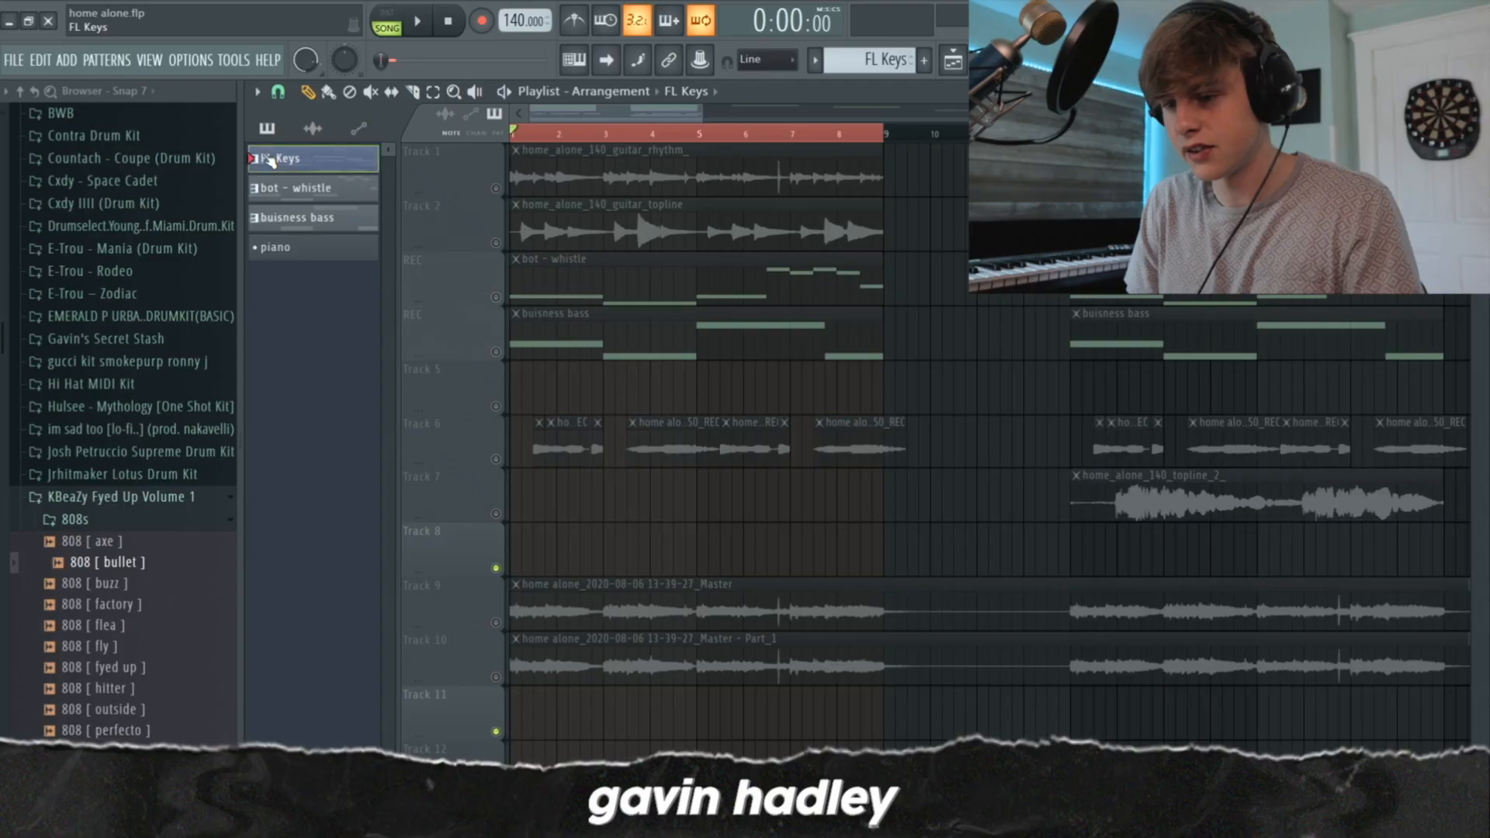
Open the FL Keys pattern in the piano roll and play back its opening bars
double_click(271, 160)
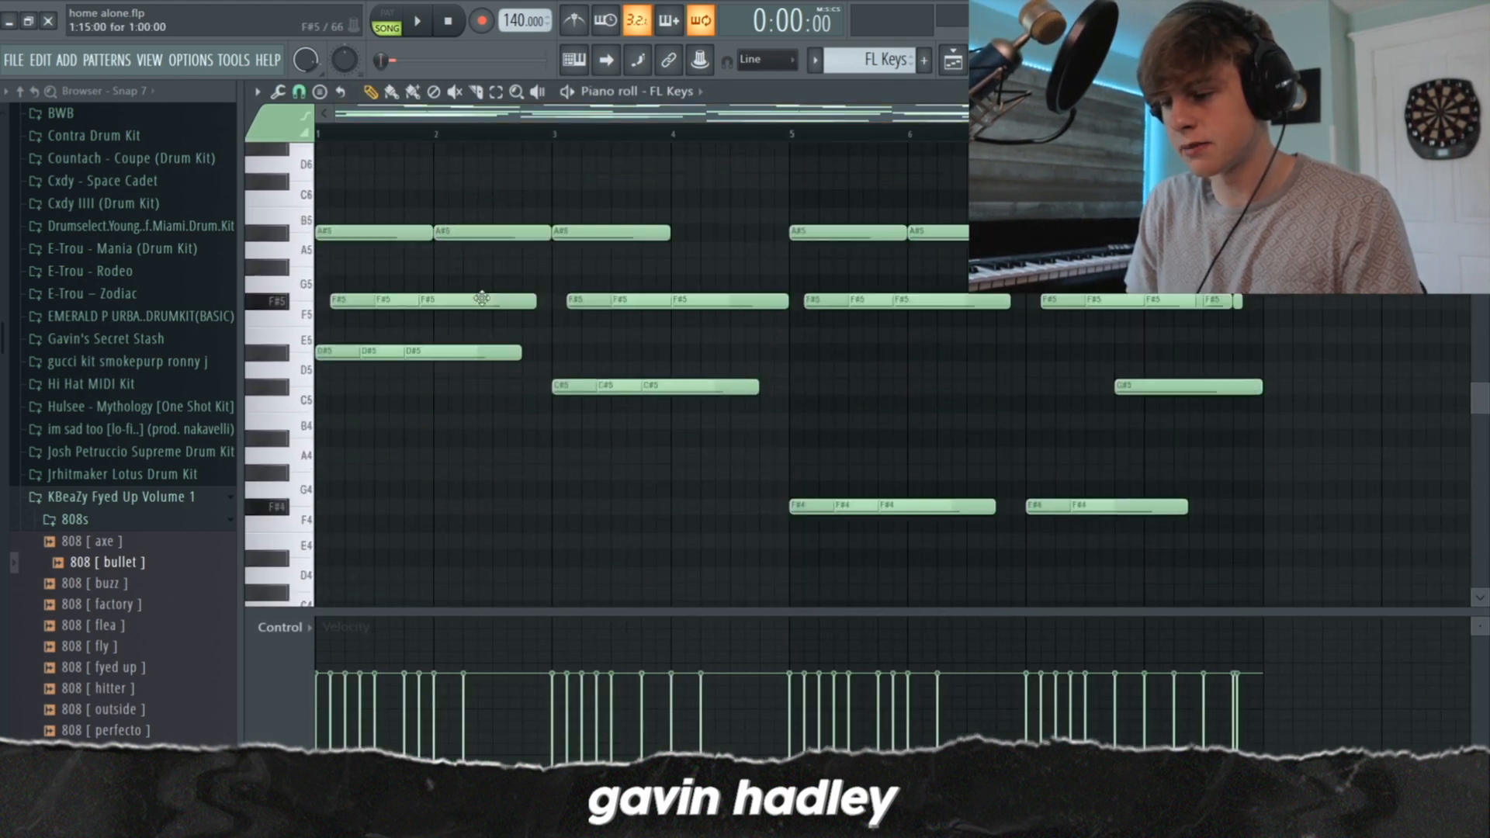
scroll(482, 299, down, 3)
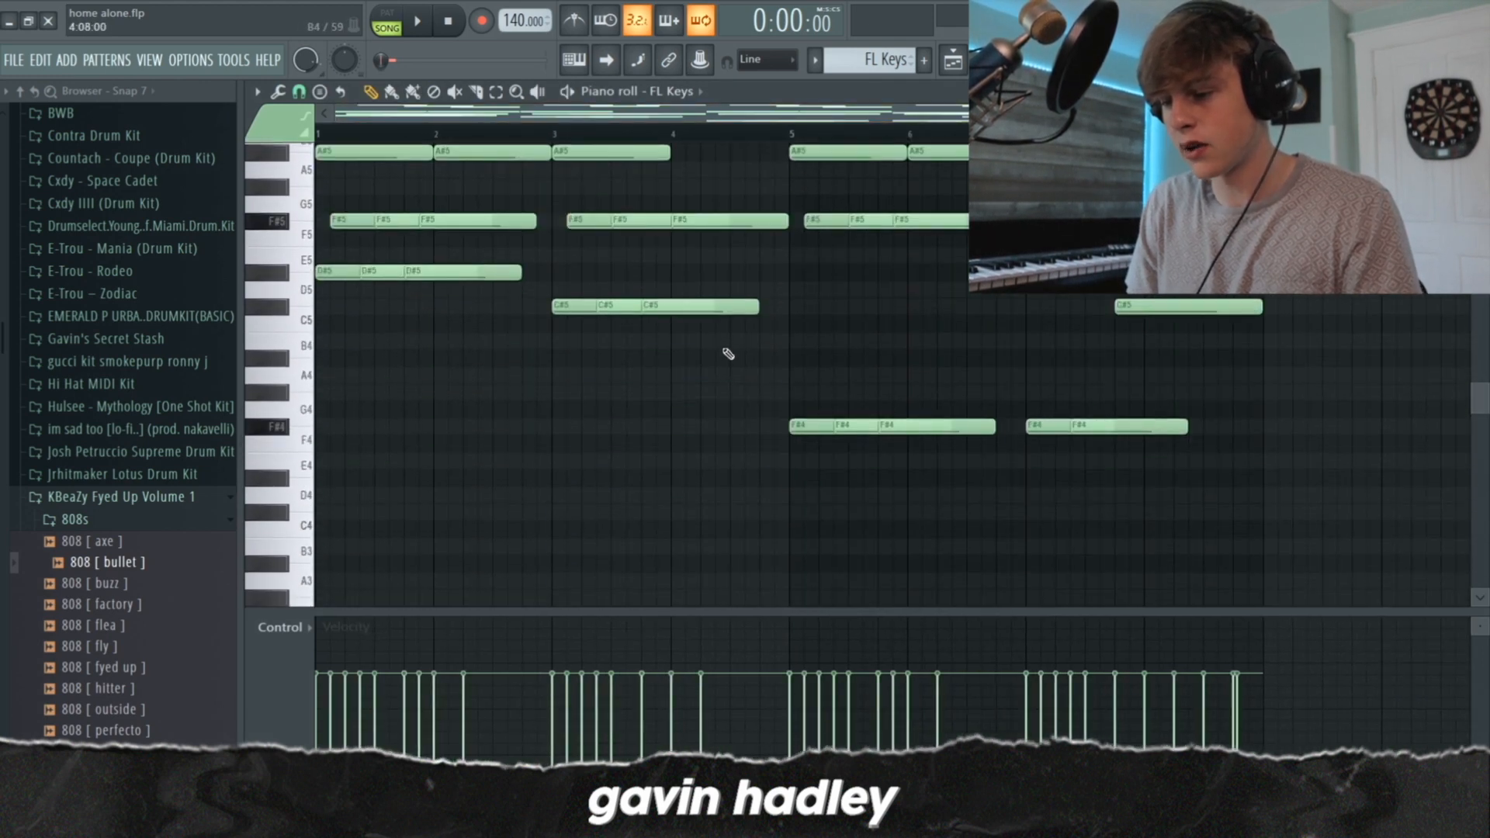
scroll(752, 375, up, 12)
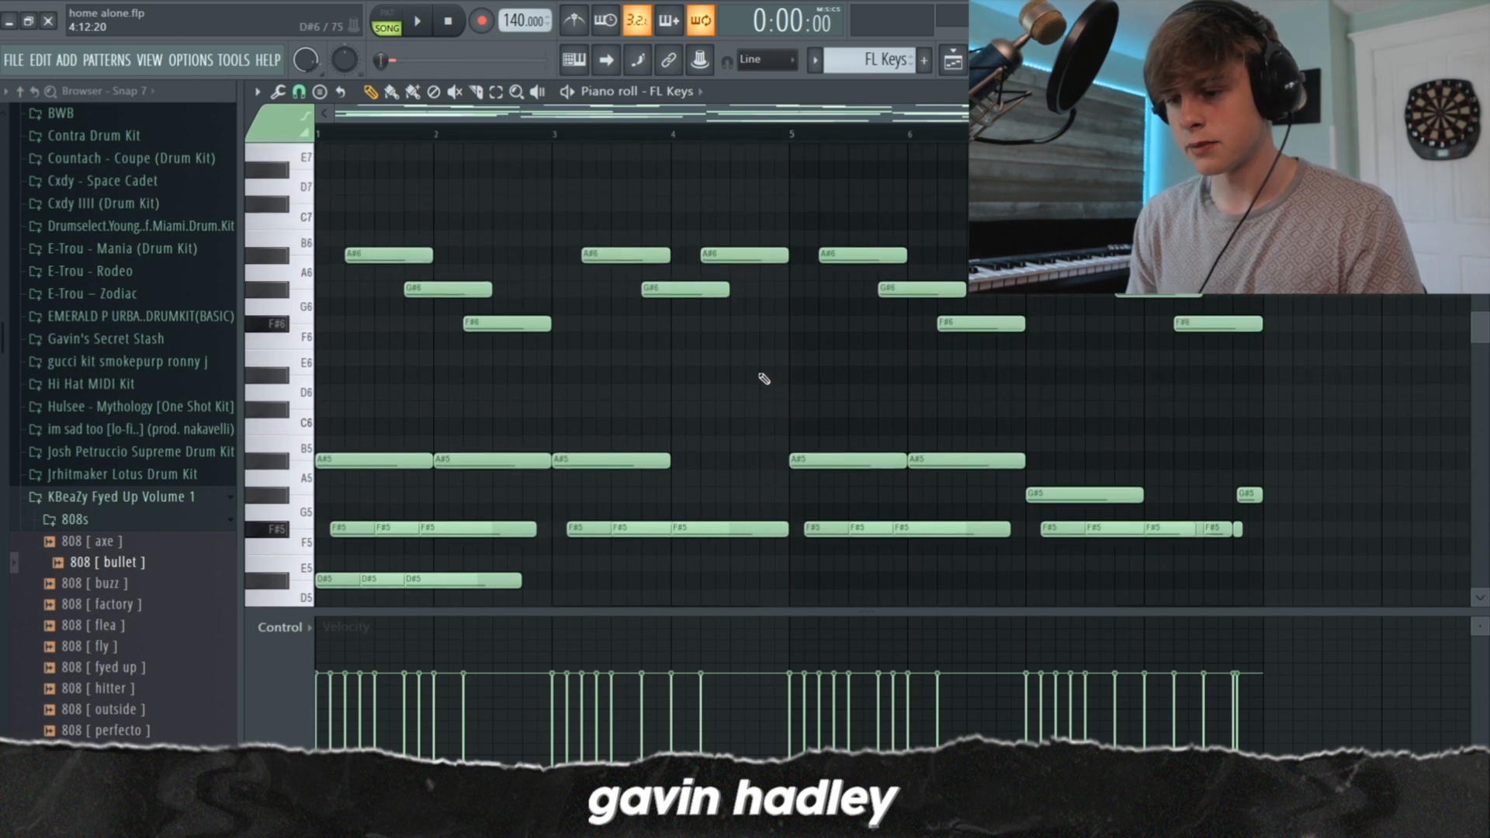
key(space)
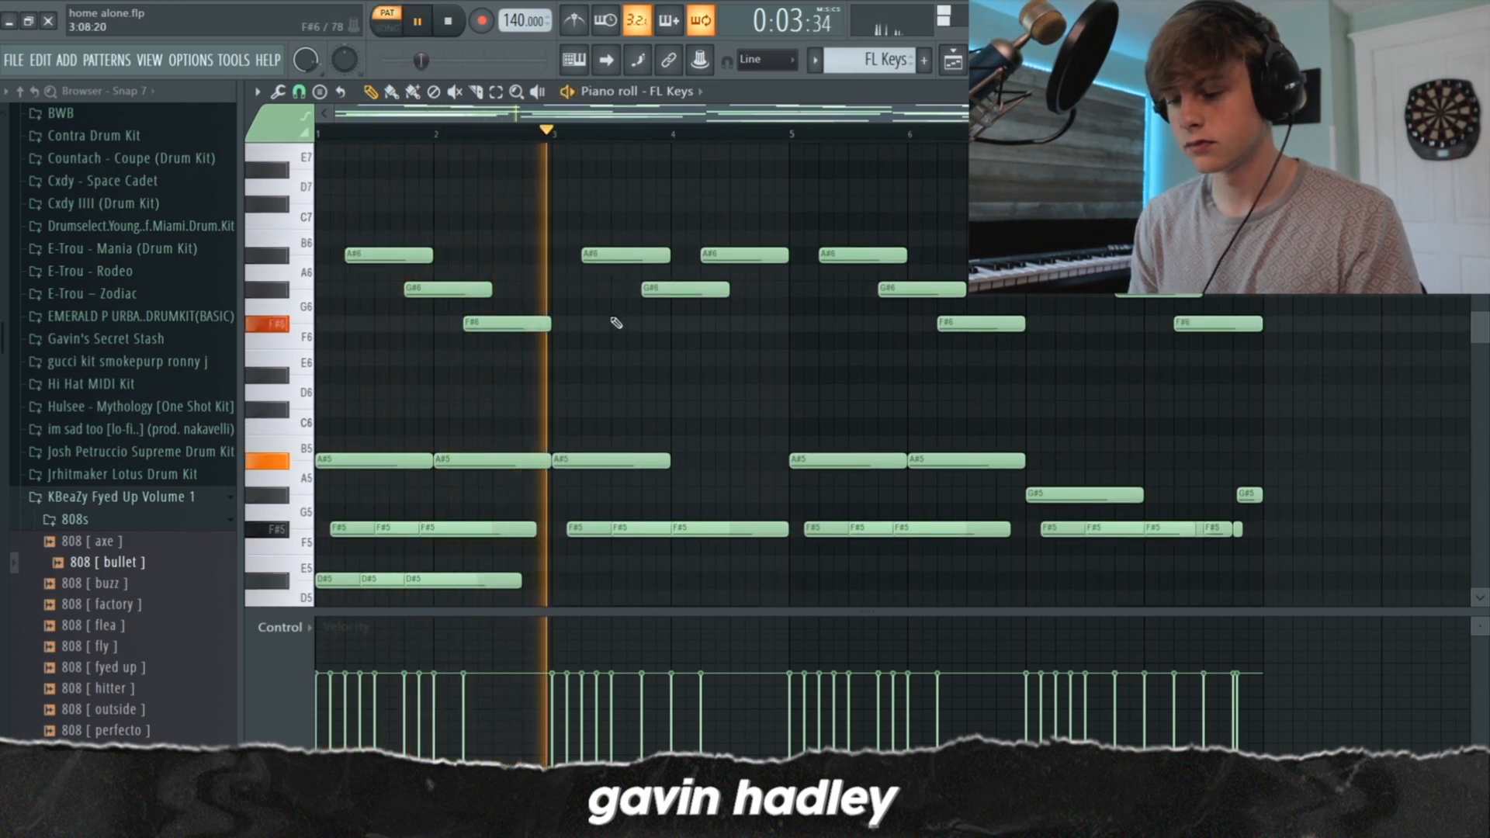
scroll(613, 322, down, 4)
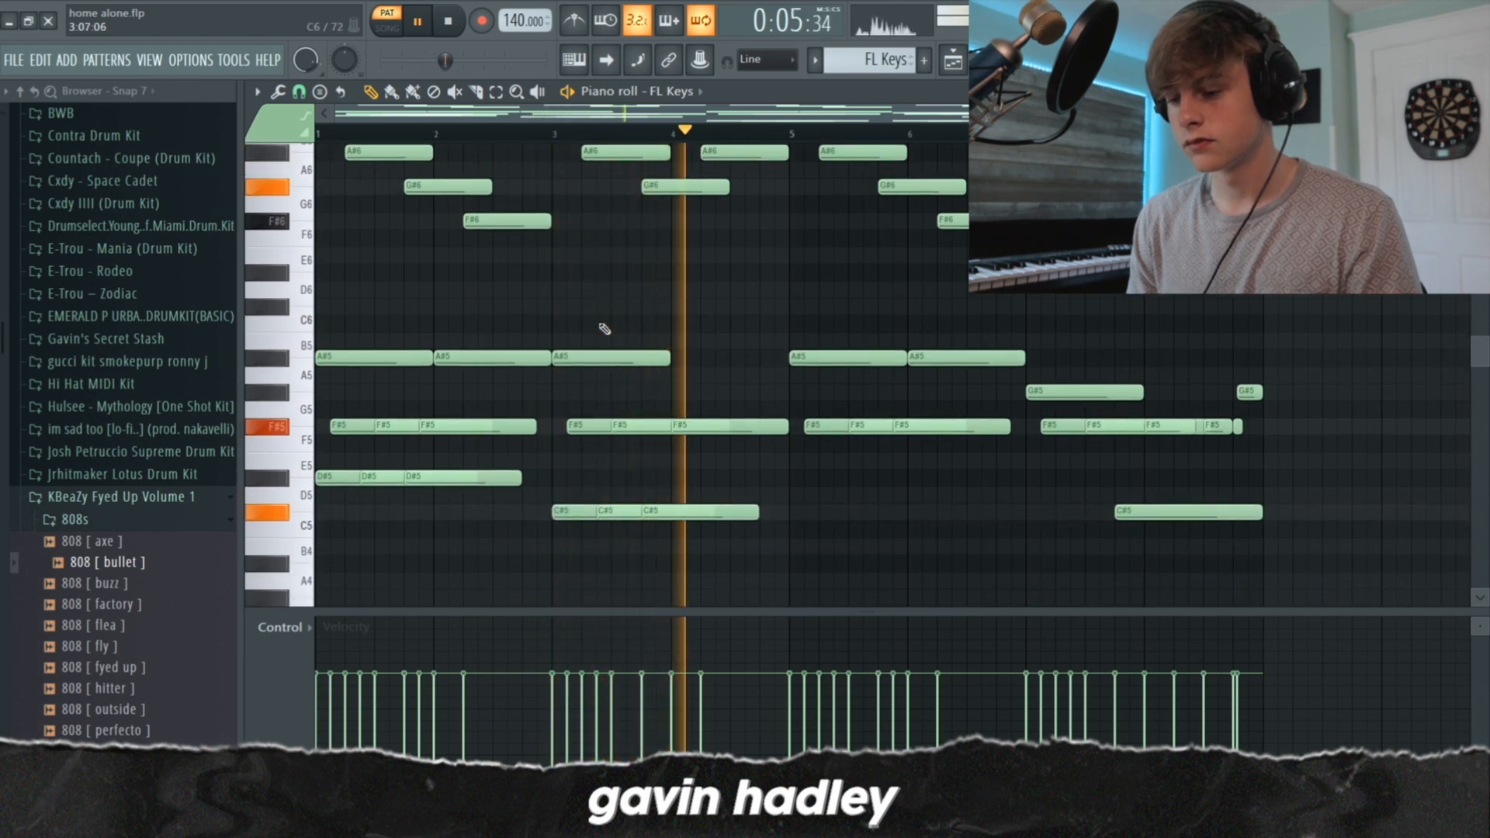
scroll(606, 326, up, 8)
key(space)
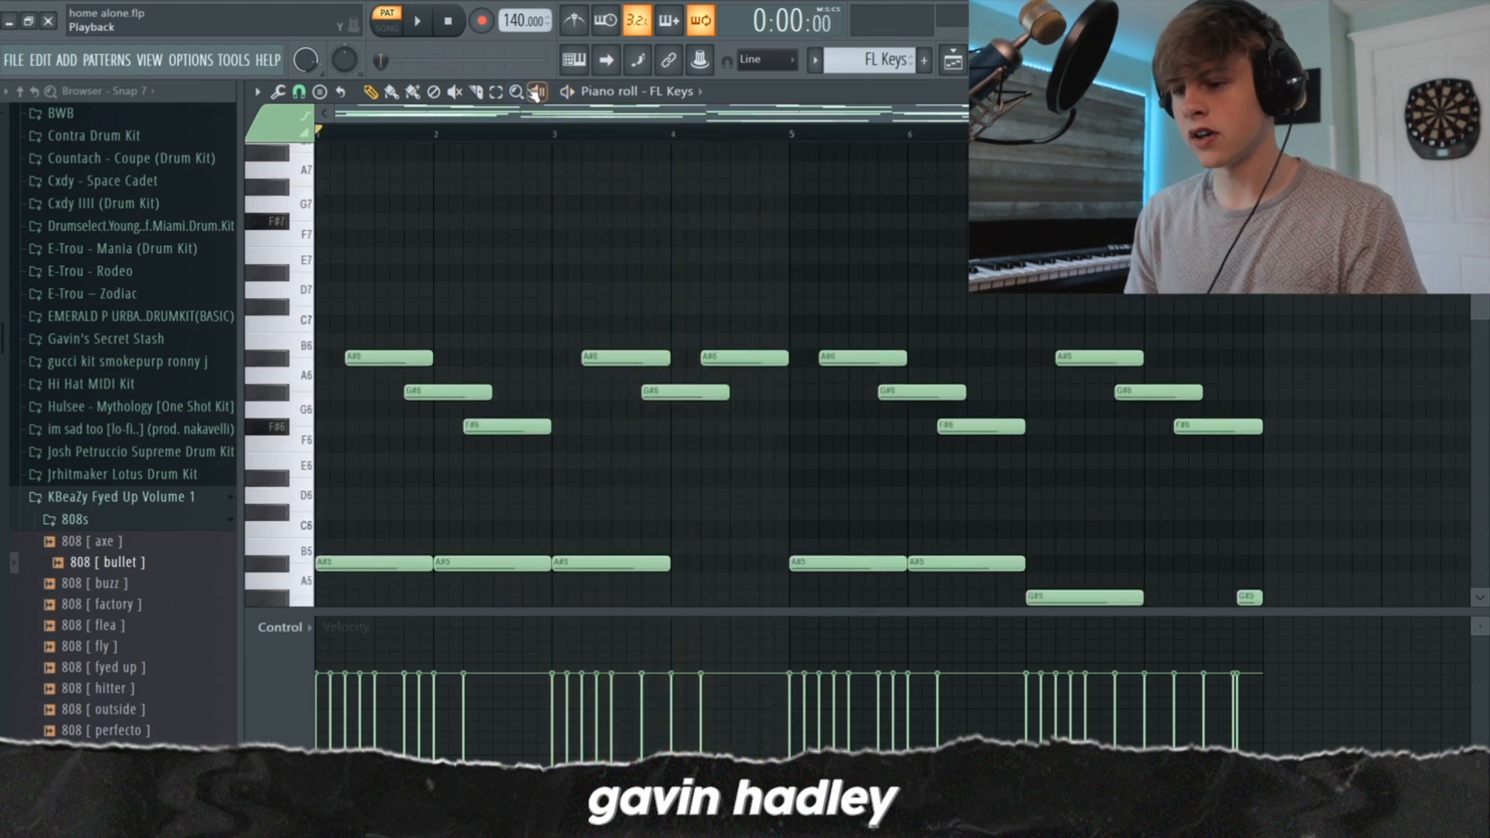
Select the FL Keys melody notes in the upper octave, followed by the chord notes below G5, and clear the selection
drag(1323, 468, 344, 296)
click(344, 296)
scroll(457, 372, down, 12)
scroll(1057, 442, down, 4)
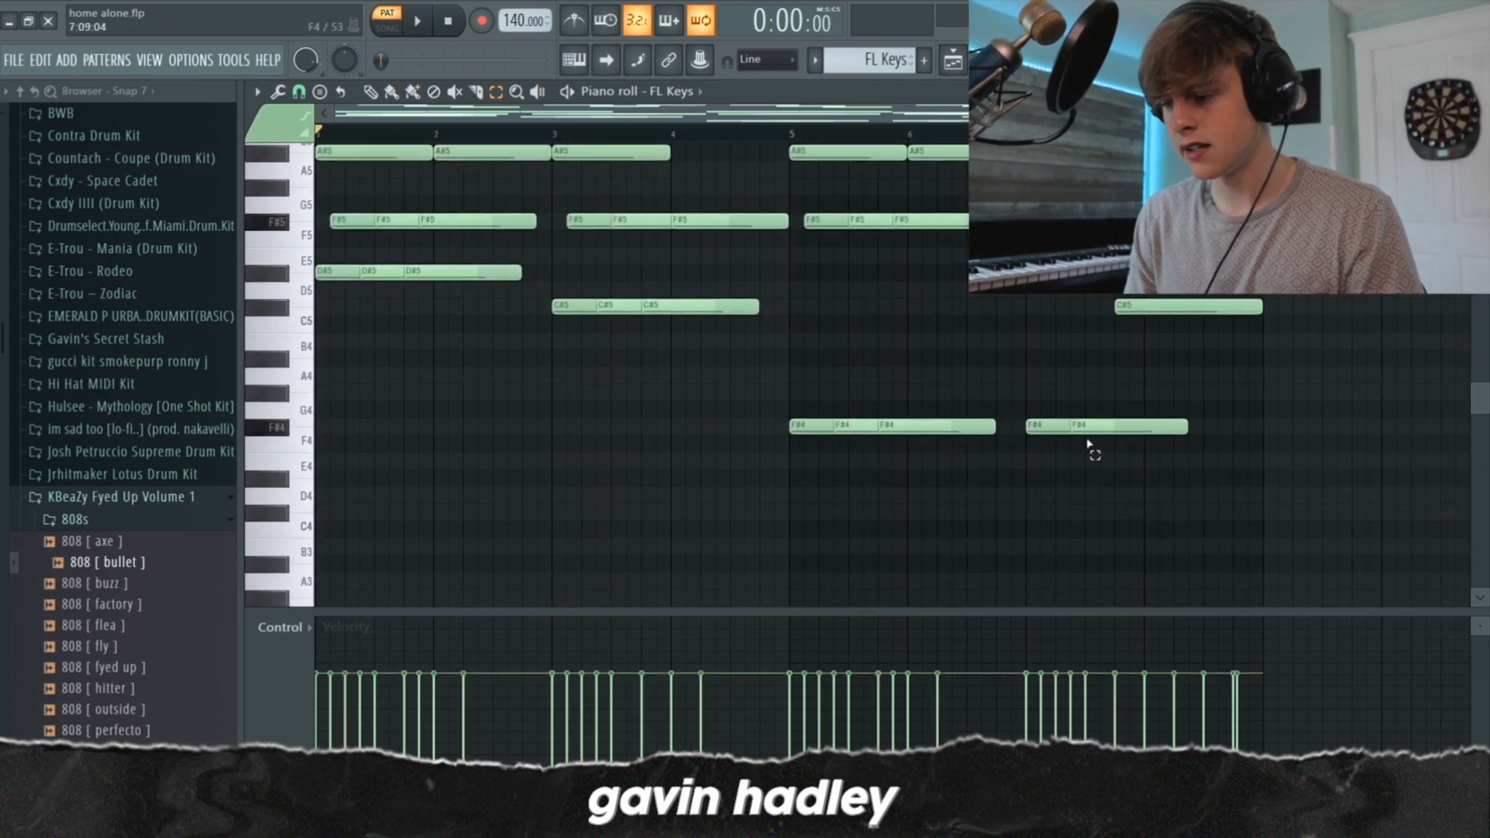
drag(1344, 484, 53, 132)
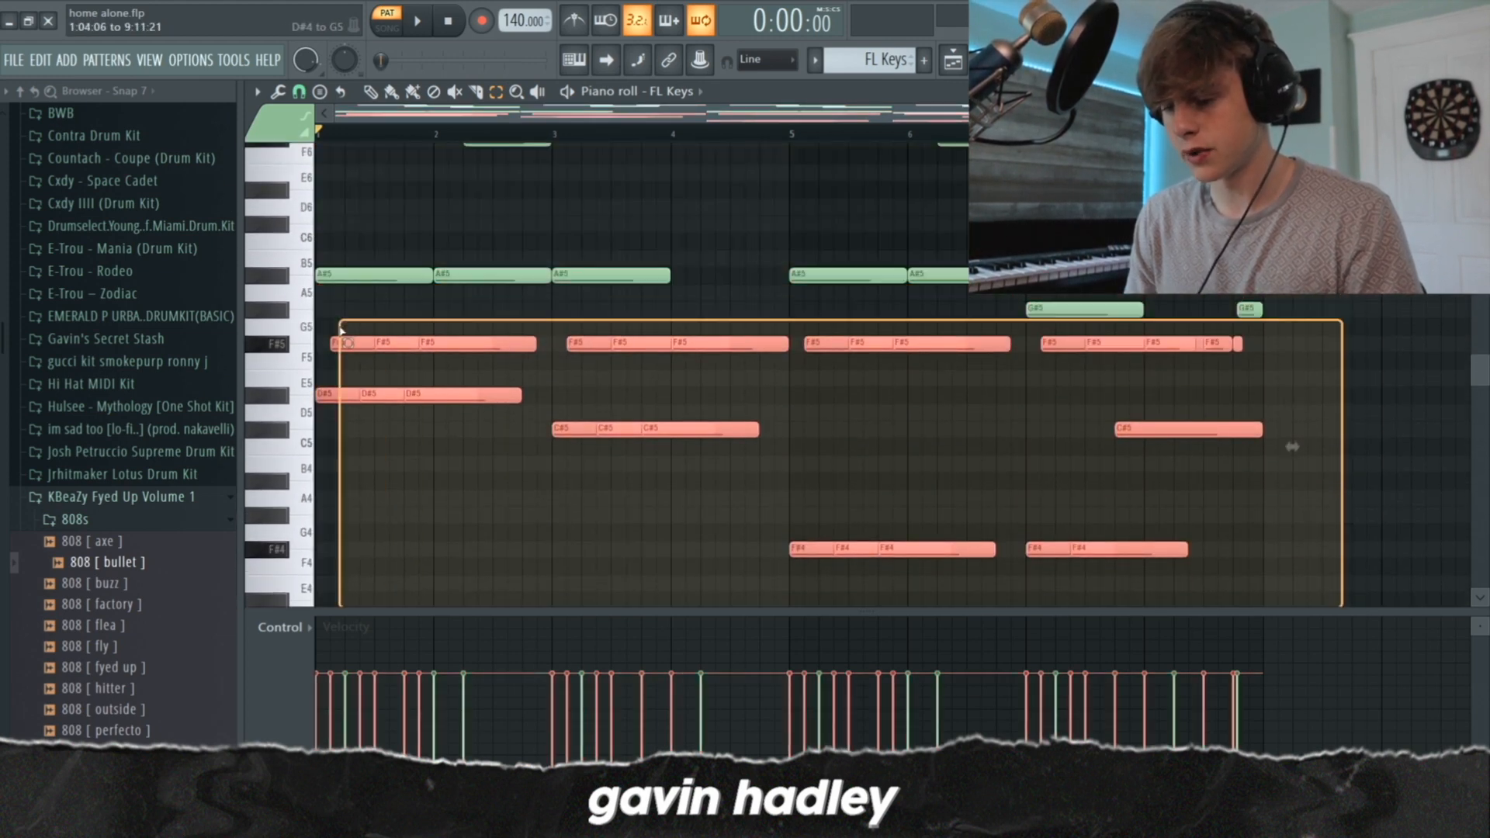
click(426, 207)
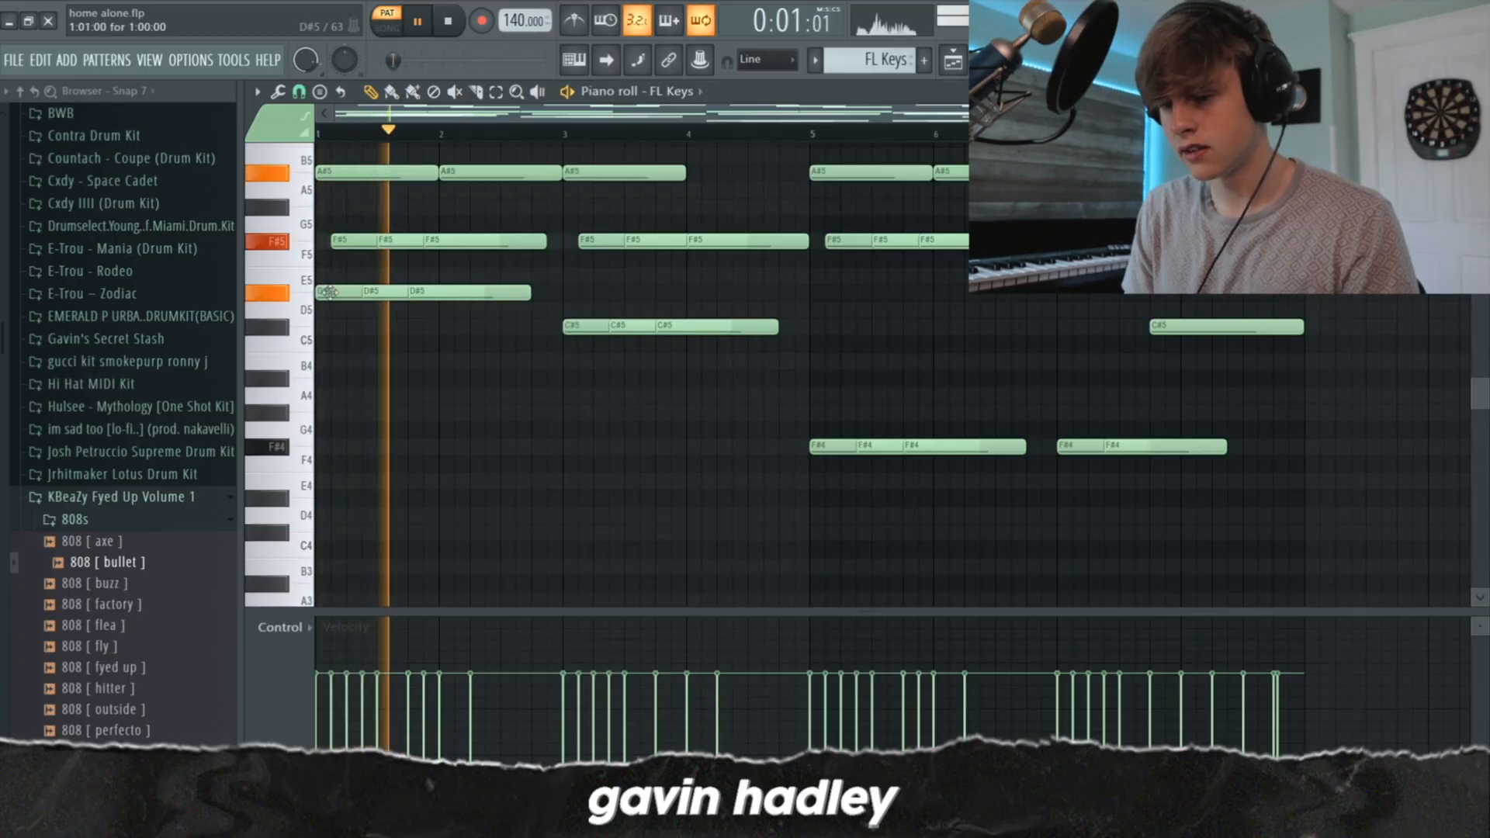
Restart playback of the FL Keys pattern and listen to its first two bars
key(space)
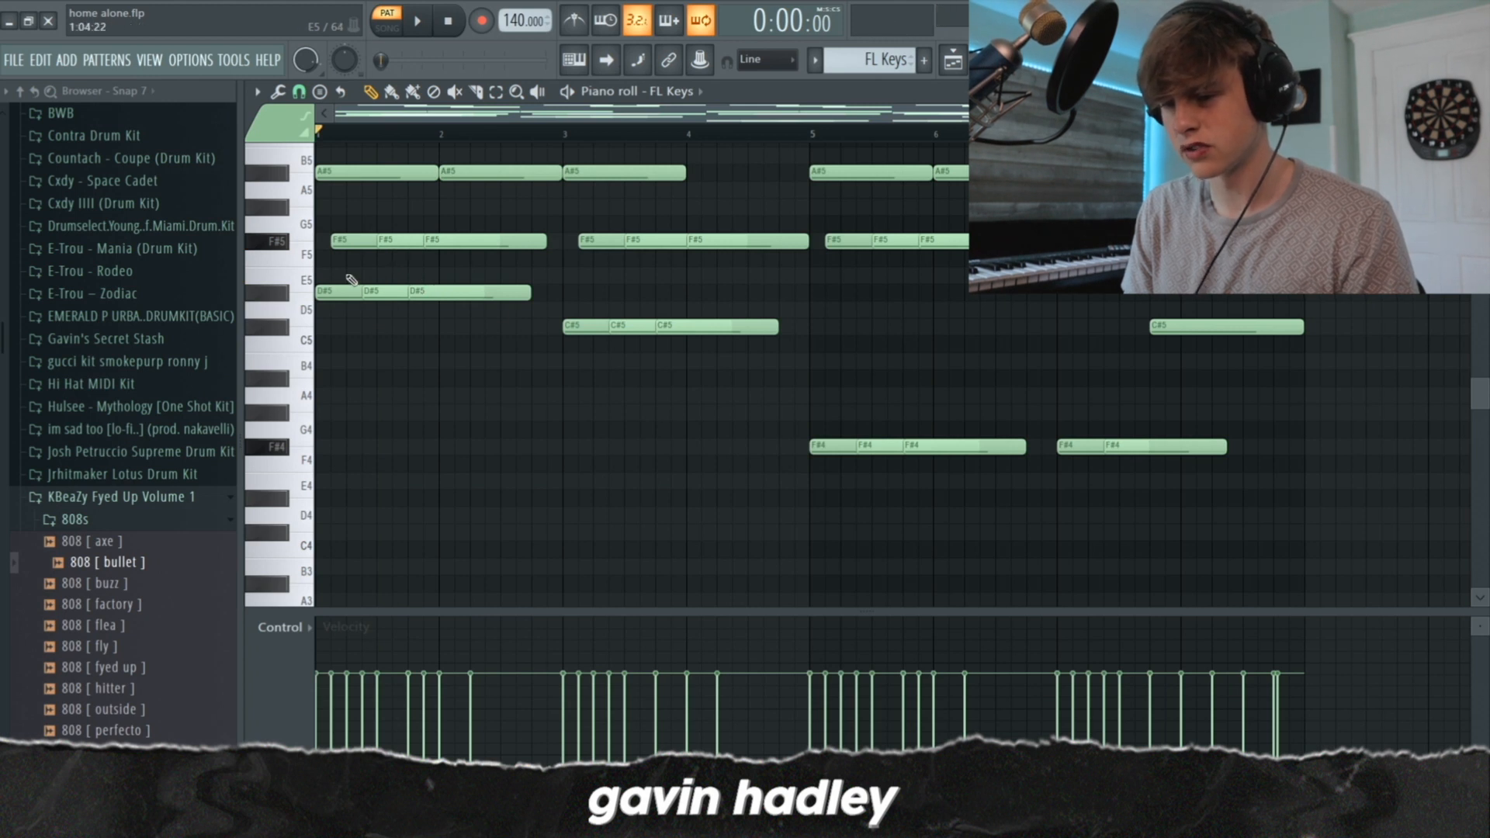
key(space)
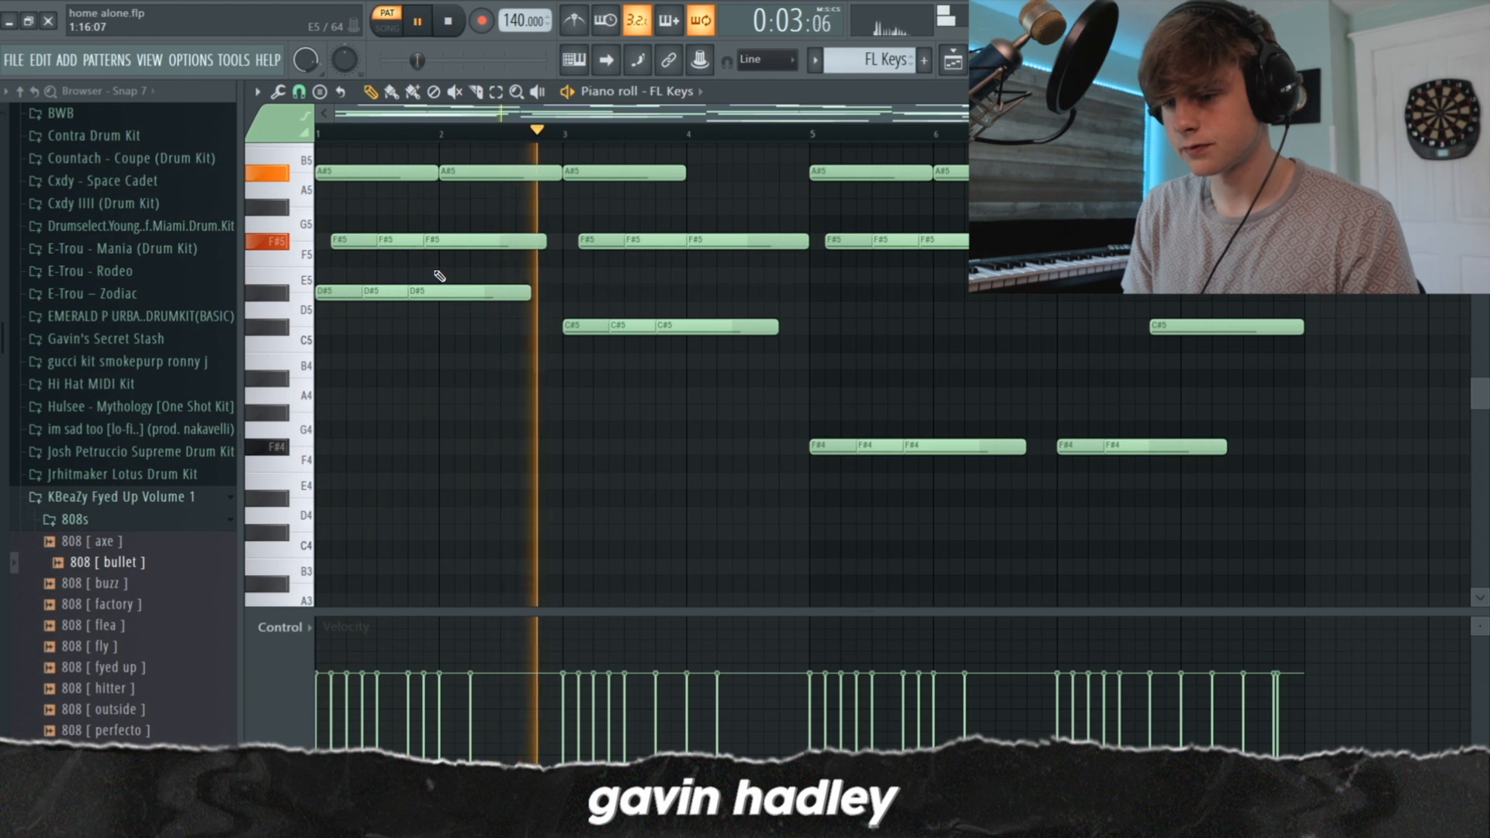
key(space)
Select the repeated F#5 notes in the first two bars to examine the chord's rhythm, and clear the selection
scroll(508, 423, up, 3)
drag(523, 416, 318, 335)
scroll(931, 383, down, 4)
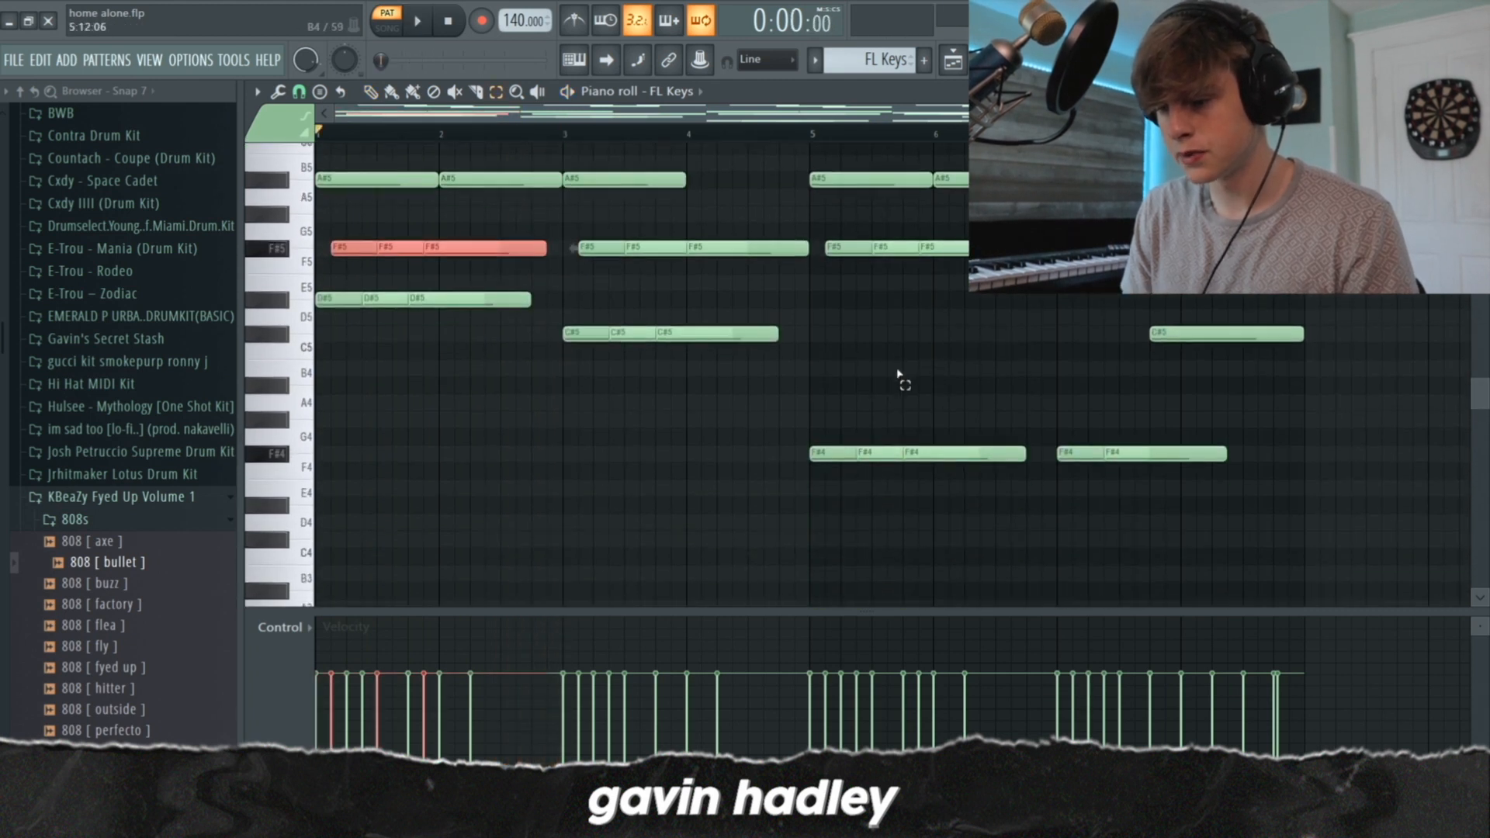
drag(567, 319, 422, 335)
click(443, 341)
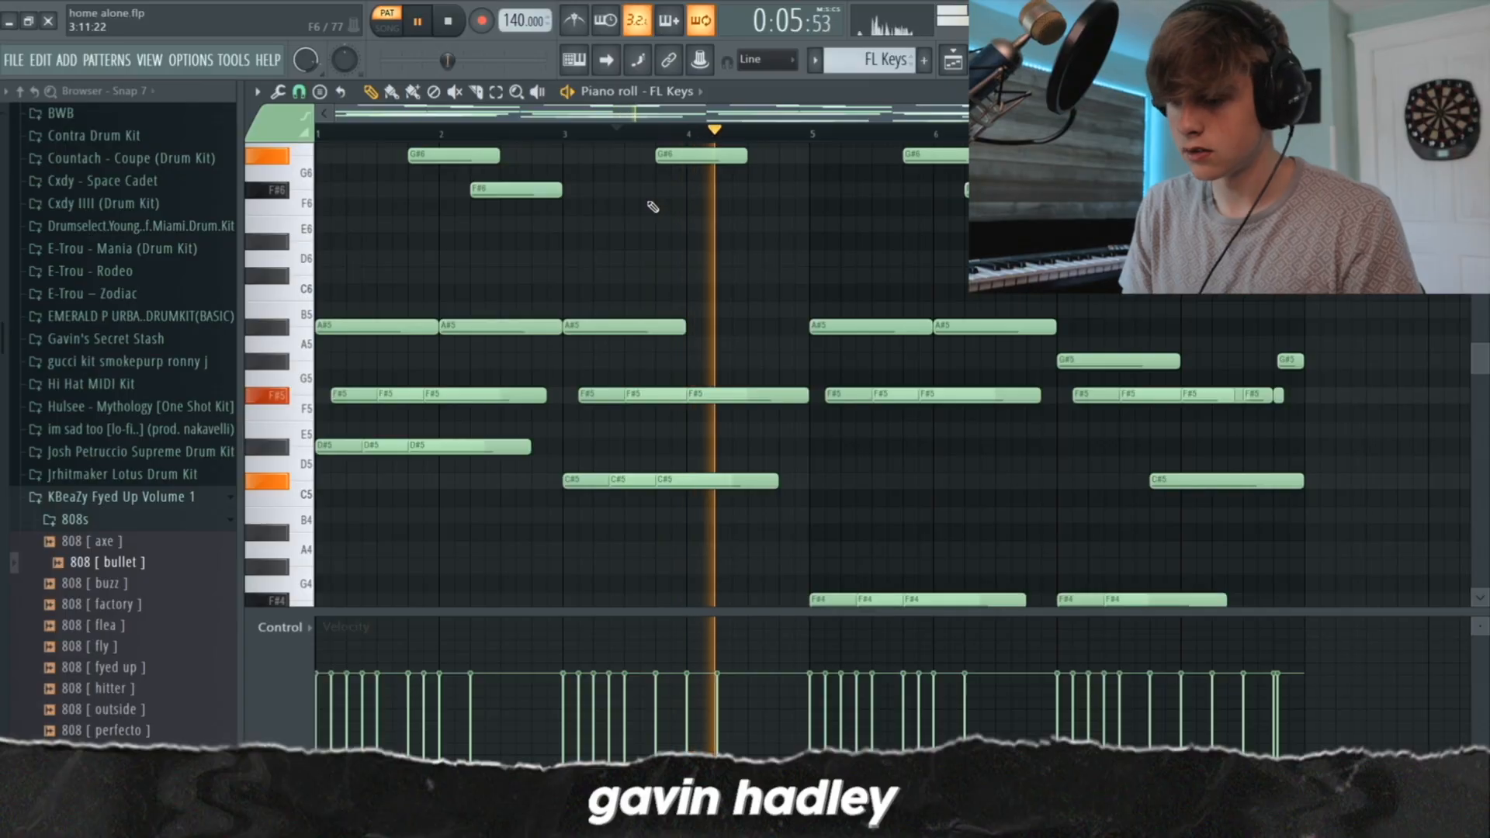
Play the FL Keys chord progression in short sections from bar 3 through bar 8, pausing between chords
scroll(797, 266, up, 3)
key(space)
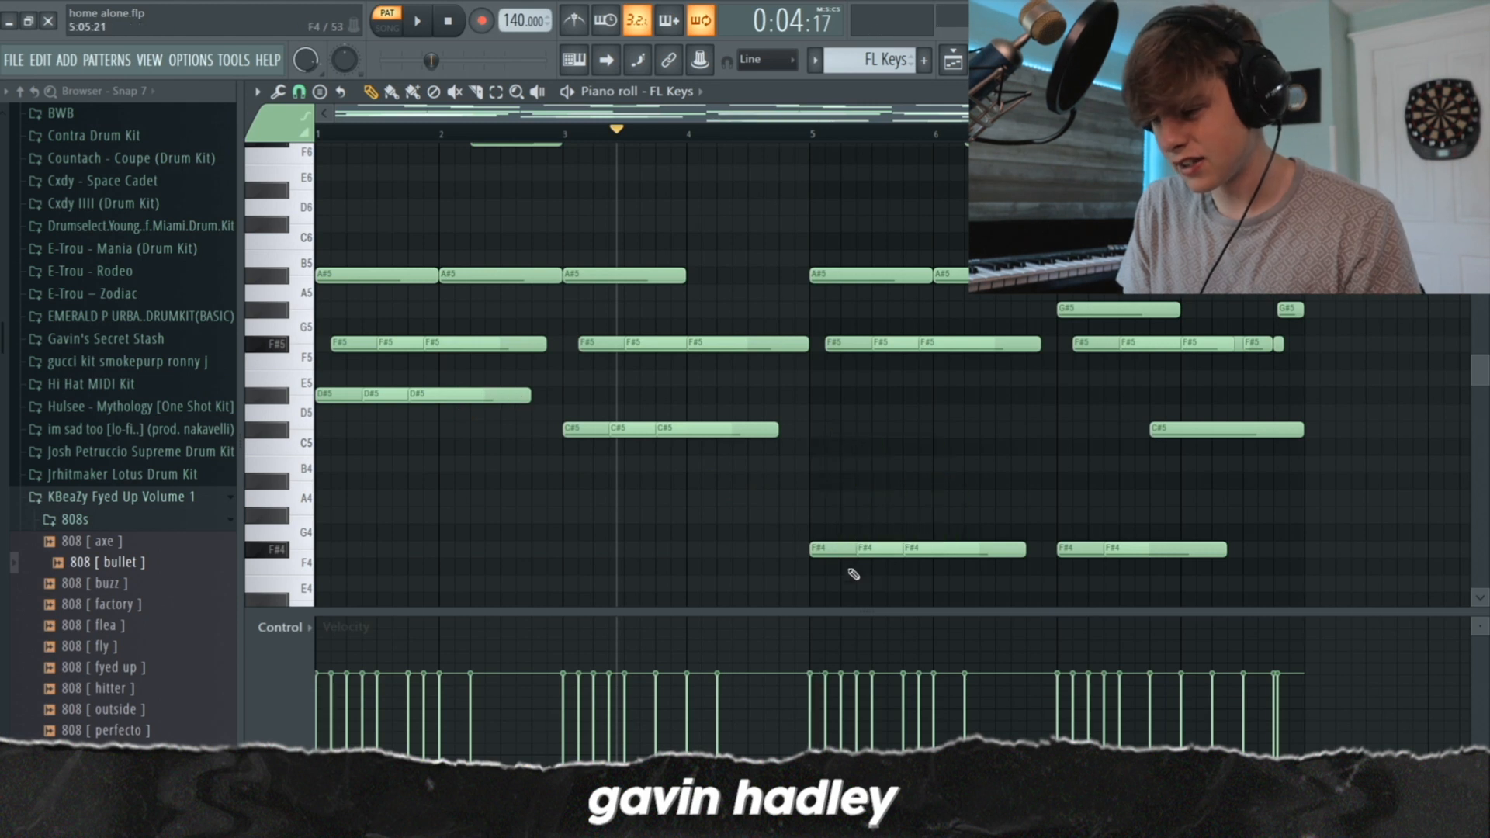
scroll(824, 395, down, 2)
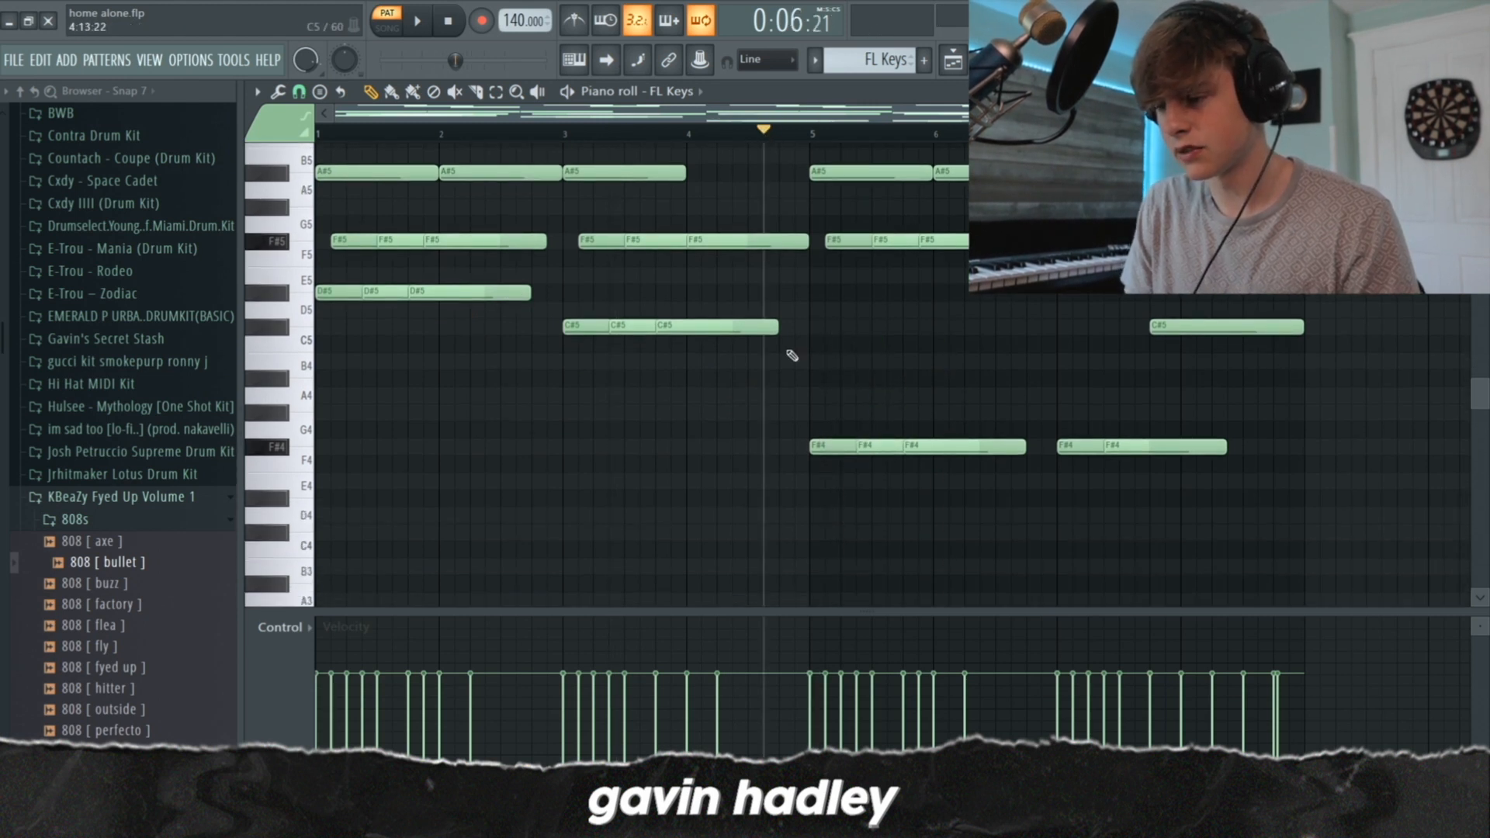
scroll(791, 355, up, 2)
key(space)
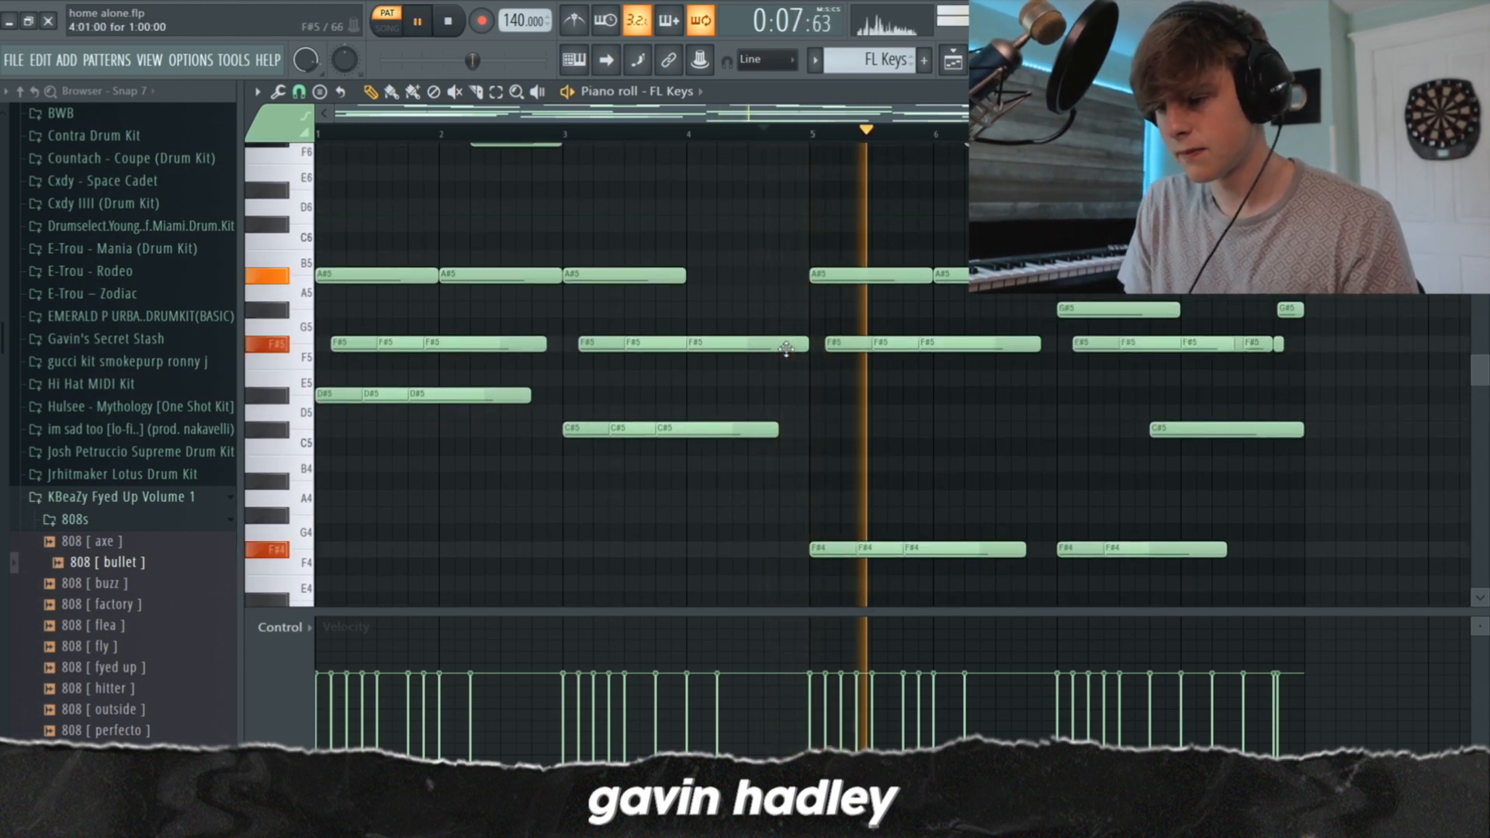
key(space)
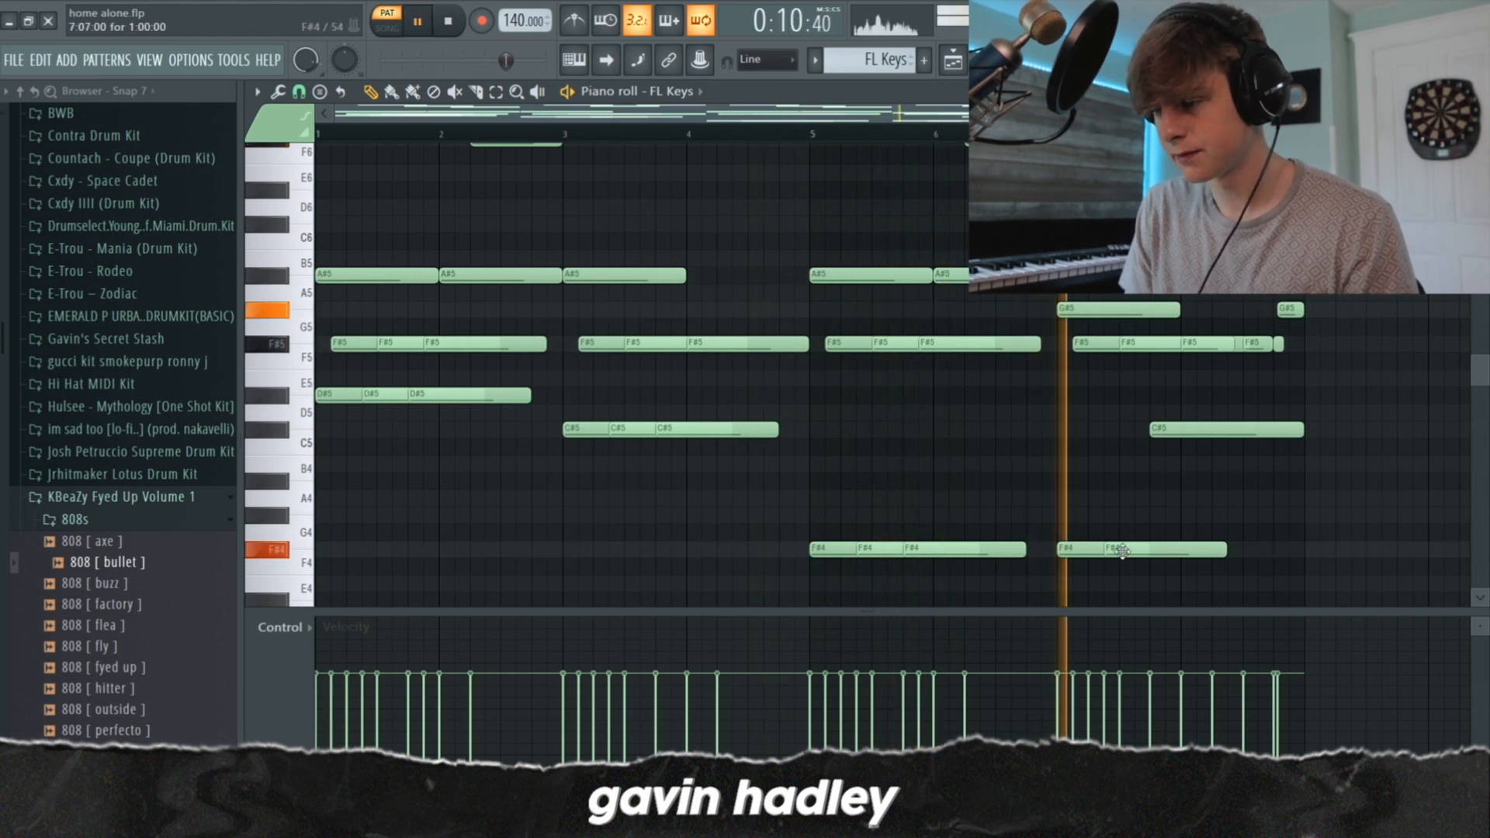
key(space)
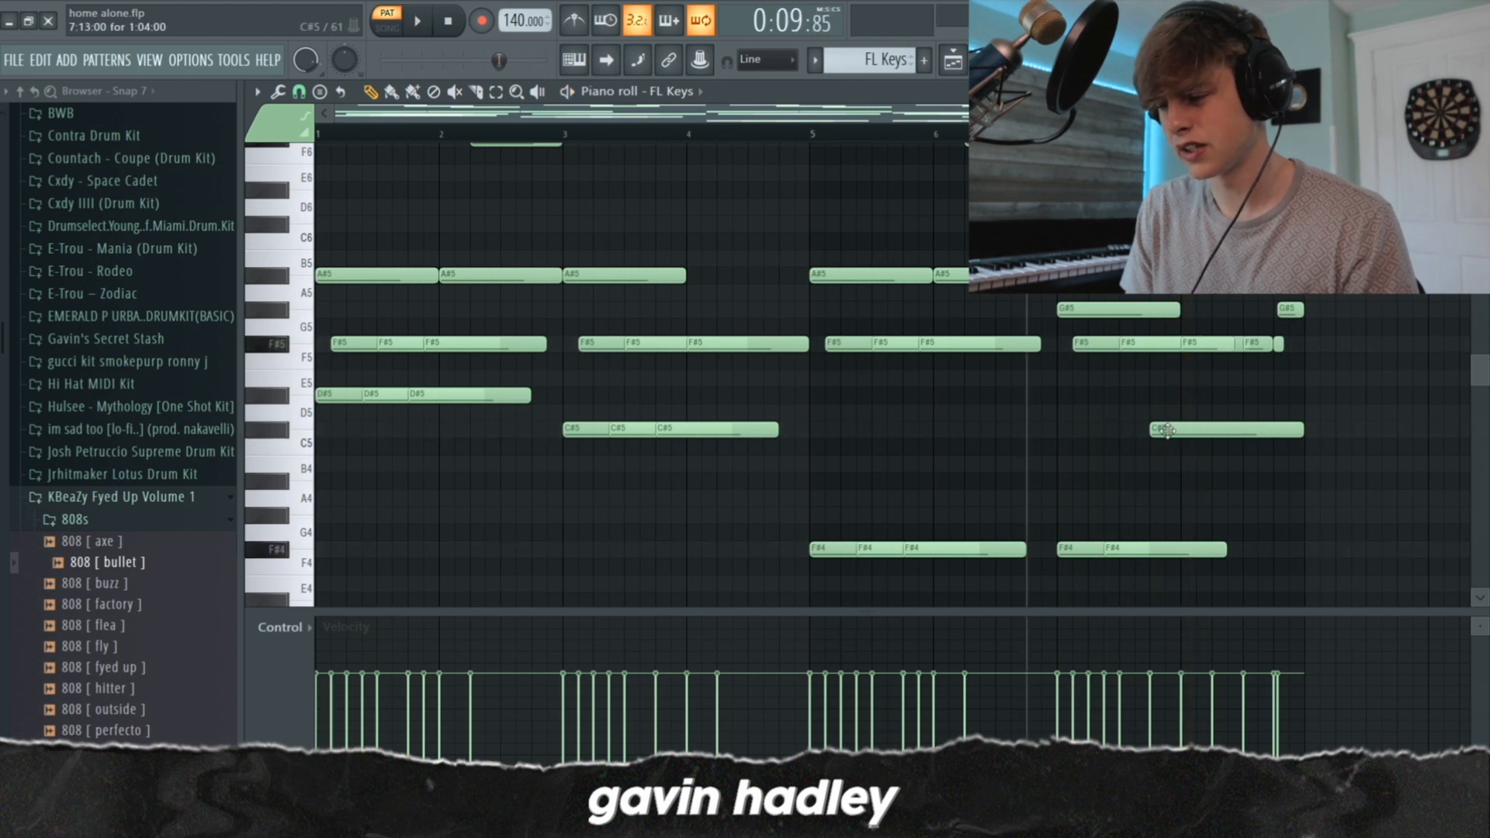
key(space)
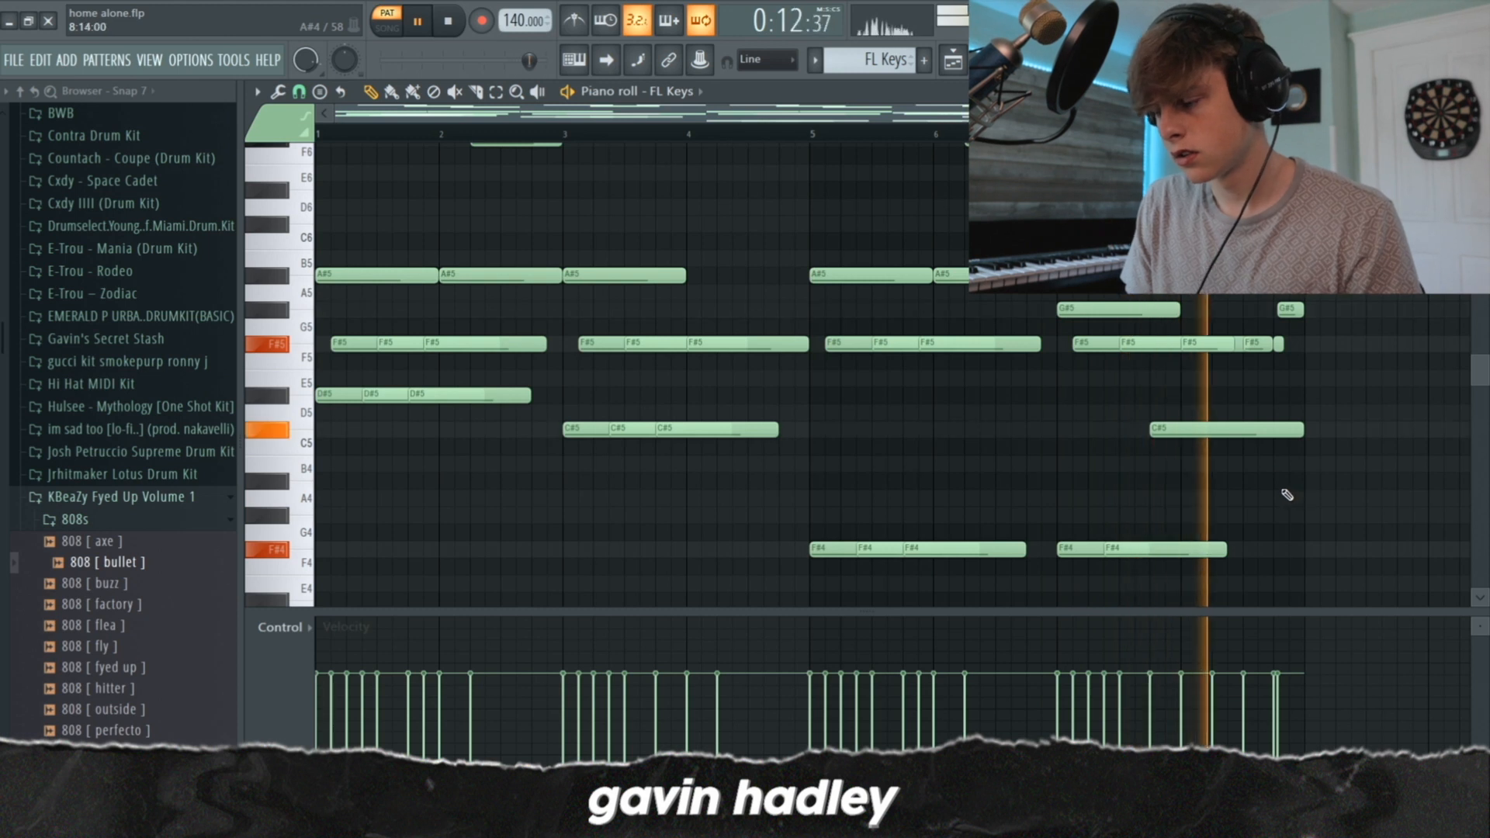
scroll(1284, 450, up, 3)
key(space)
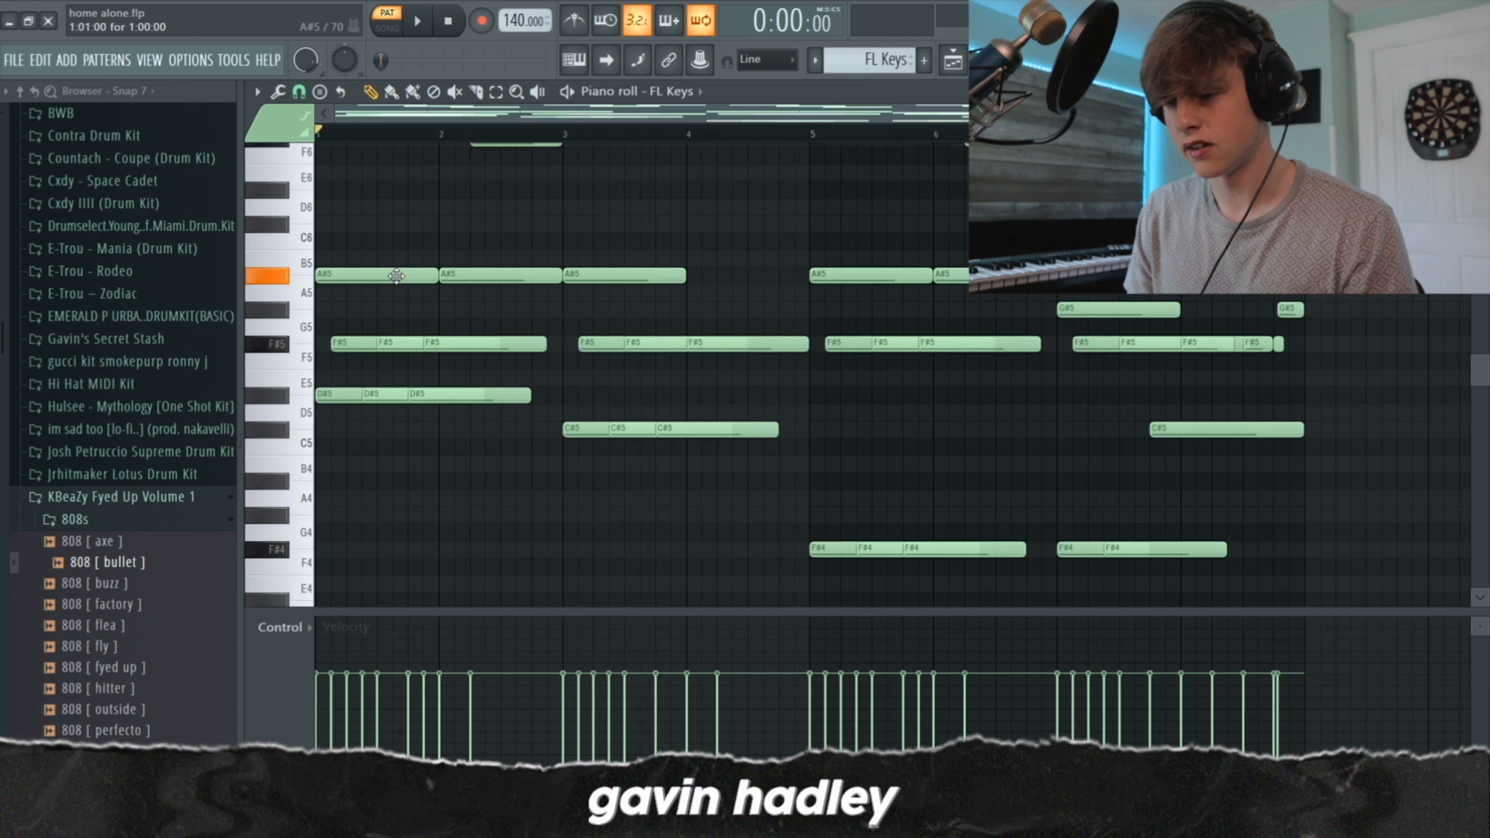
Replay the opening chord of the FL Keys pattern from bar 1
key(space)
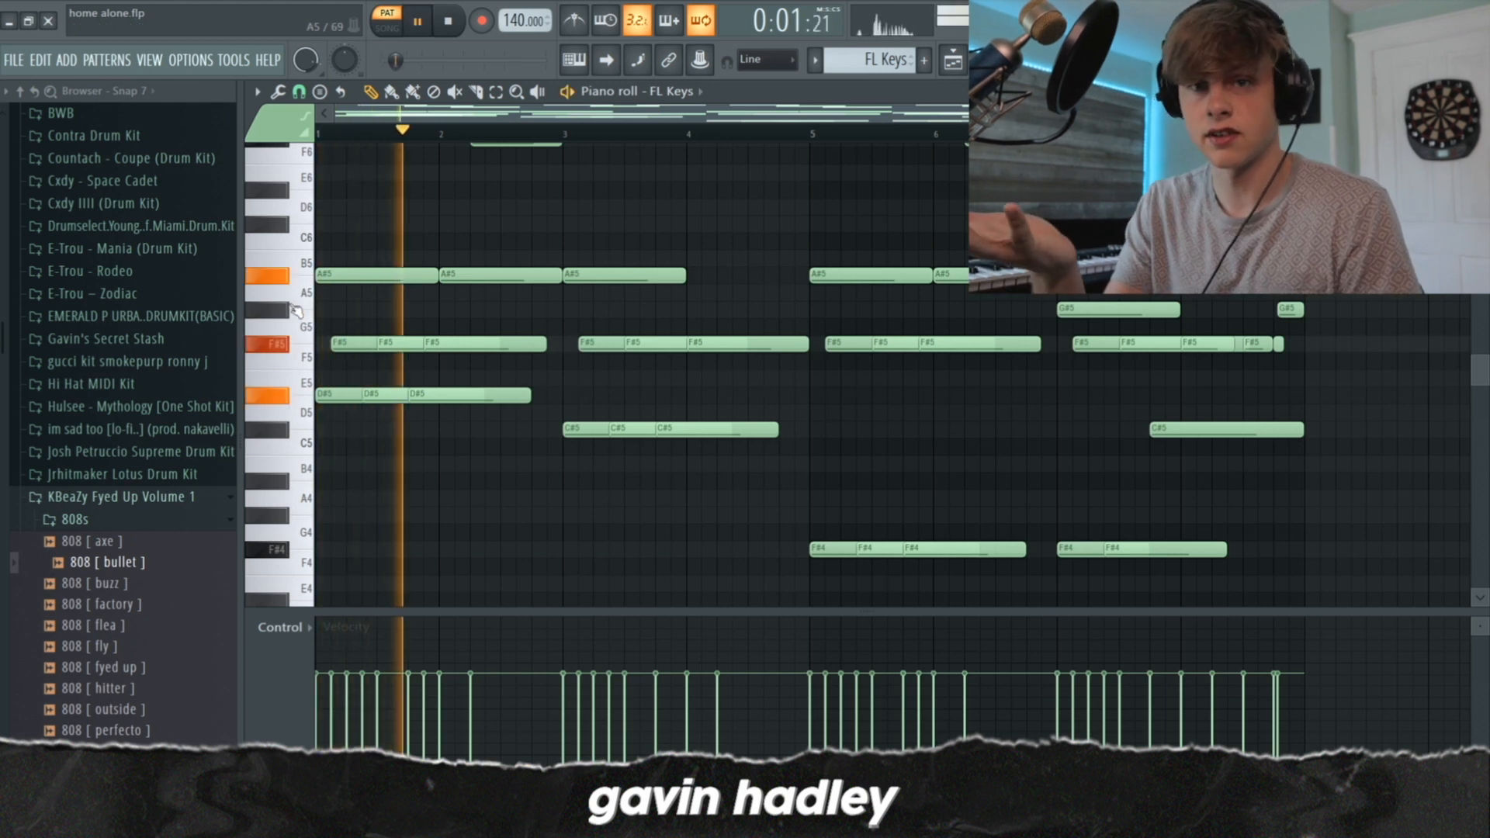
scroll(493, 152, up, 5)
key(space)
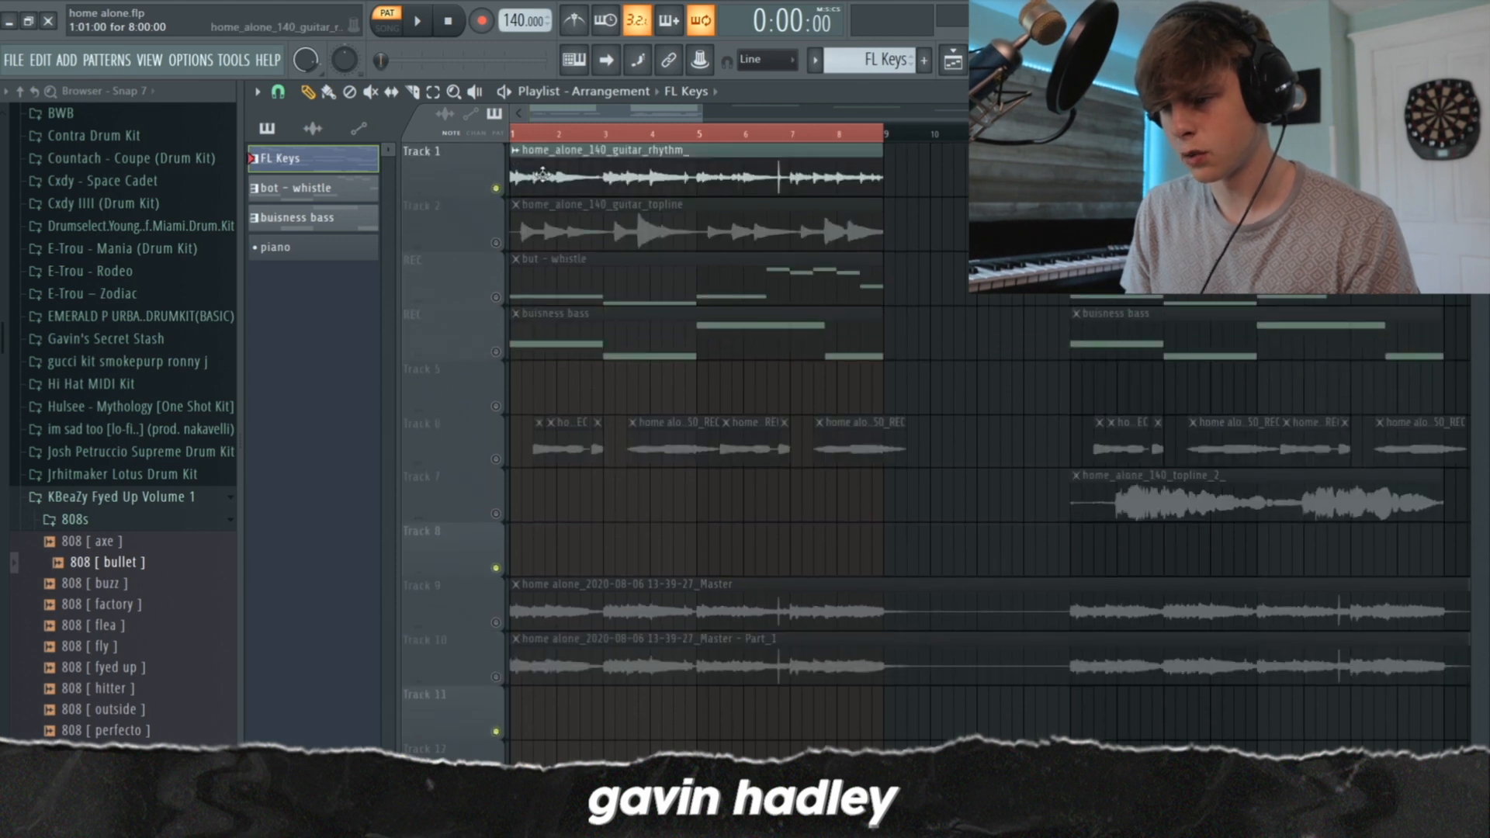
Show the mixer and inspect the Fruity Reeverb 2 settings on the home_alone_140_guitar_topline track
click(1045, 59)
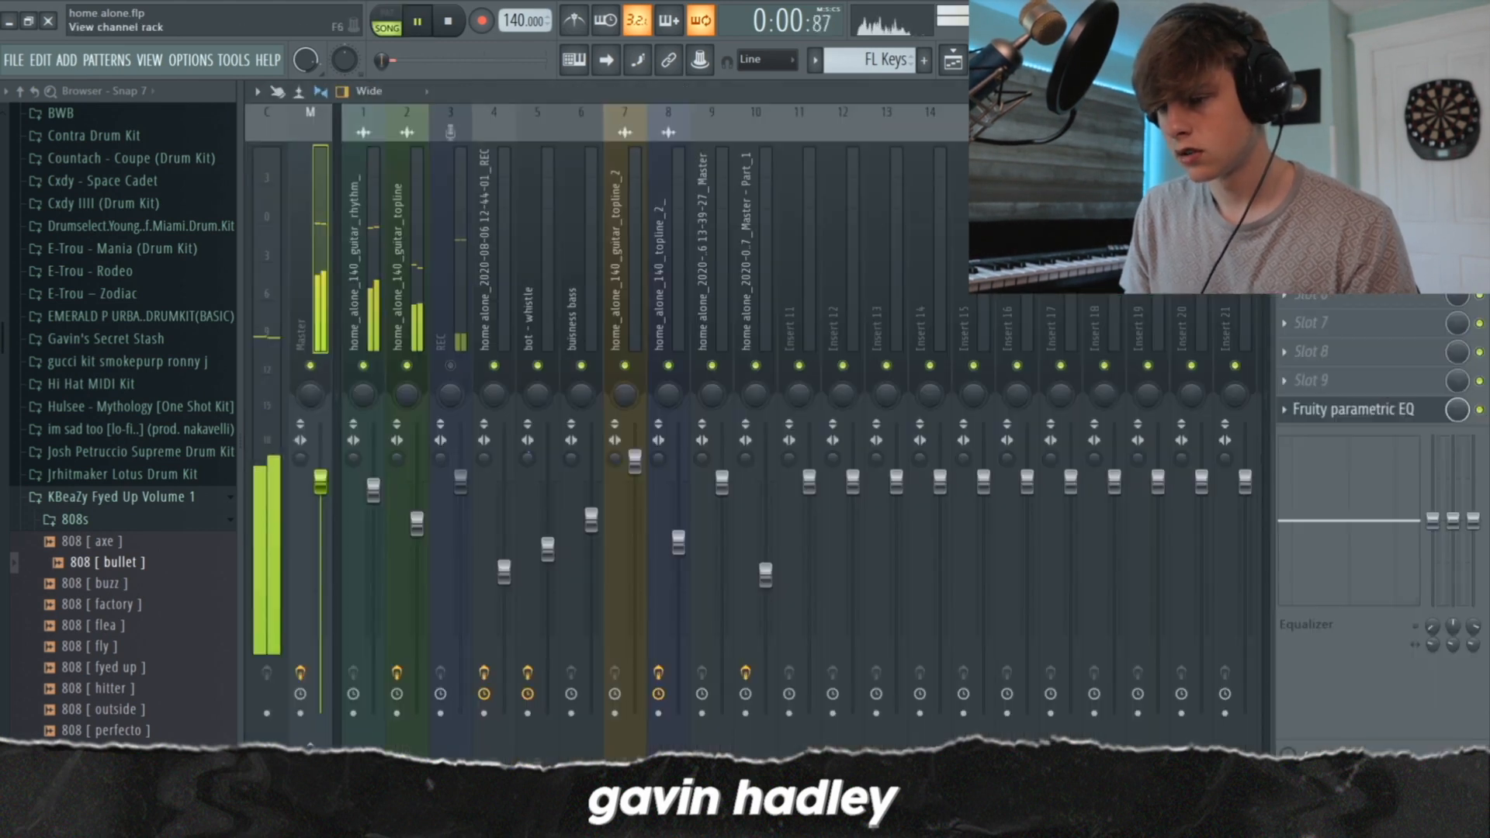
click(398, 290)
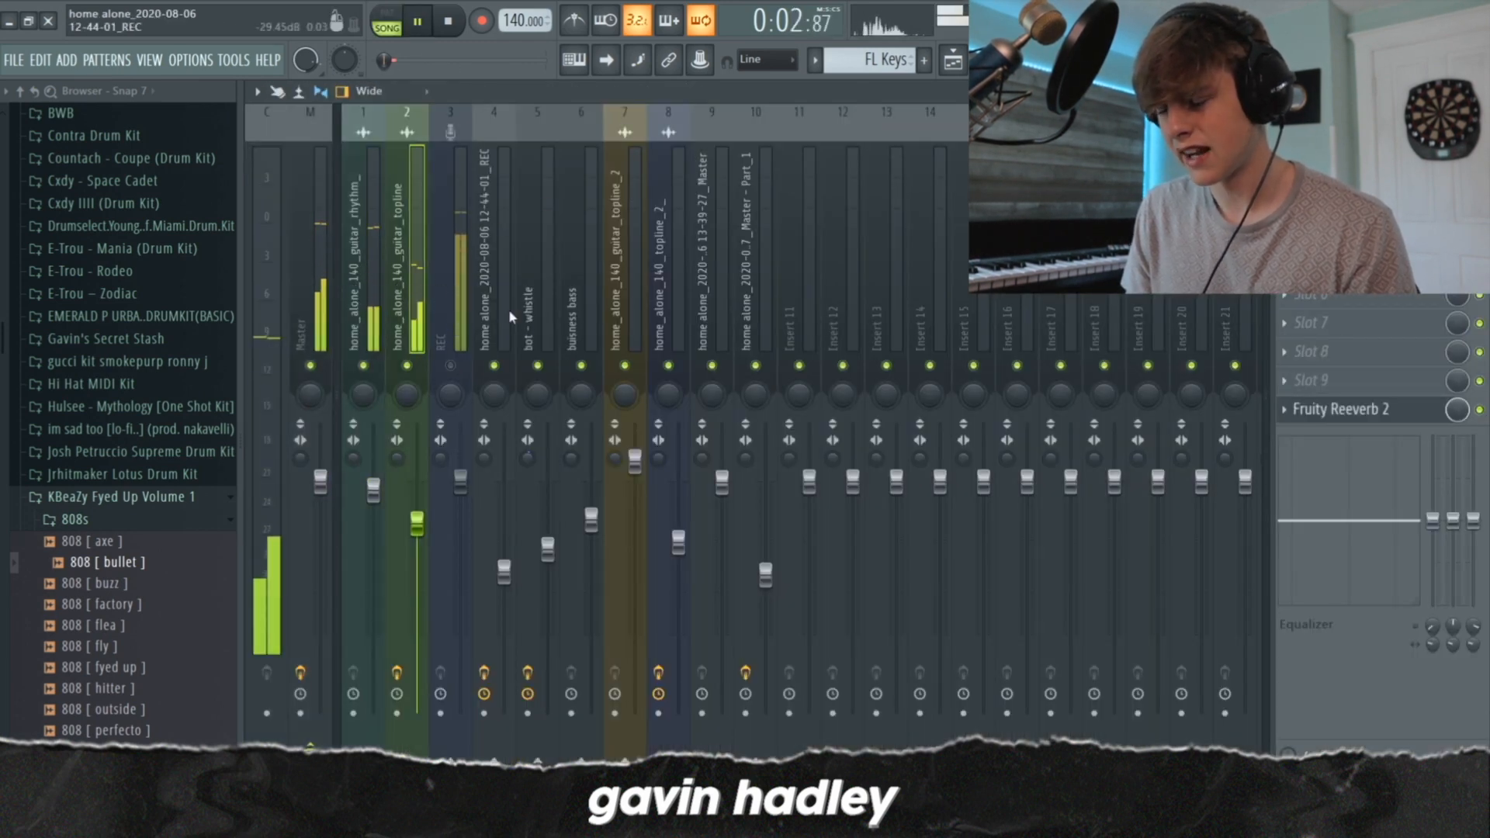
click(1325, 417)
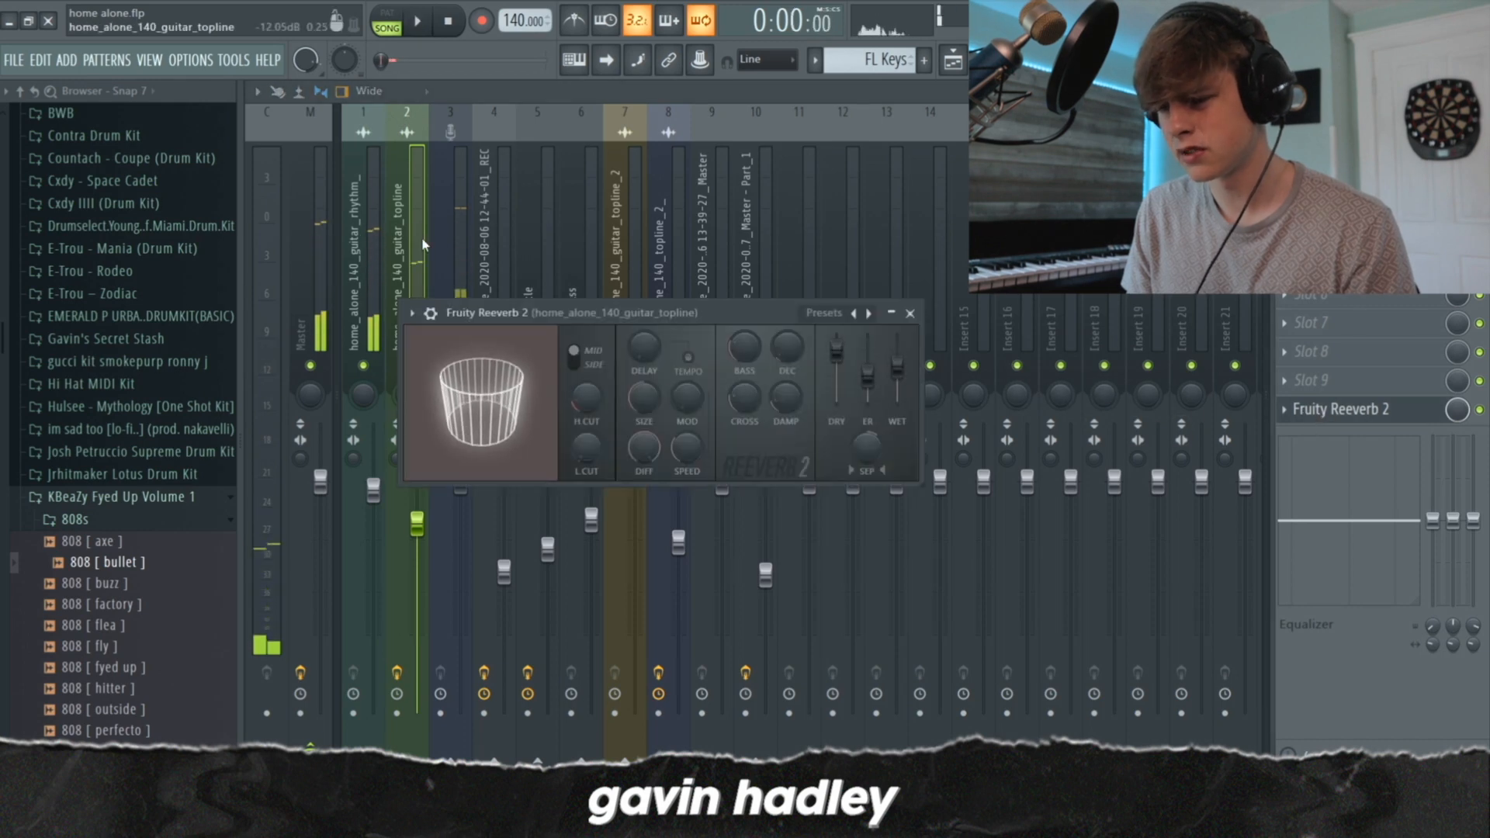
key(Escape)
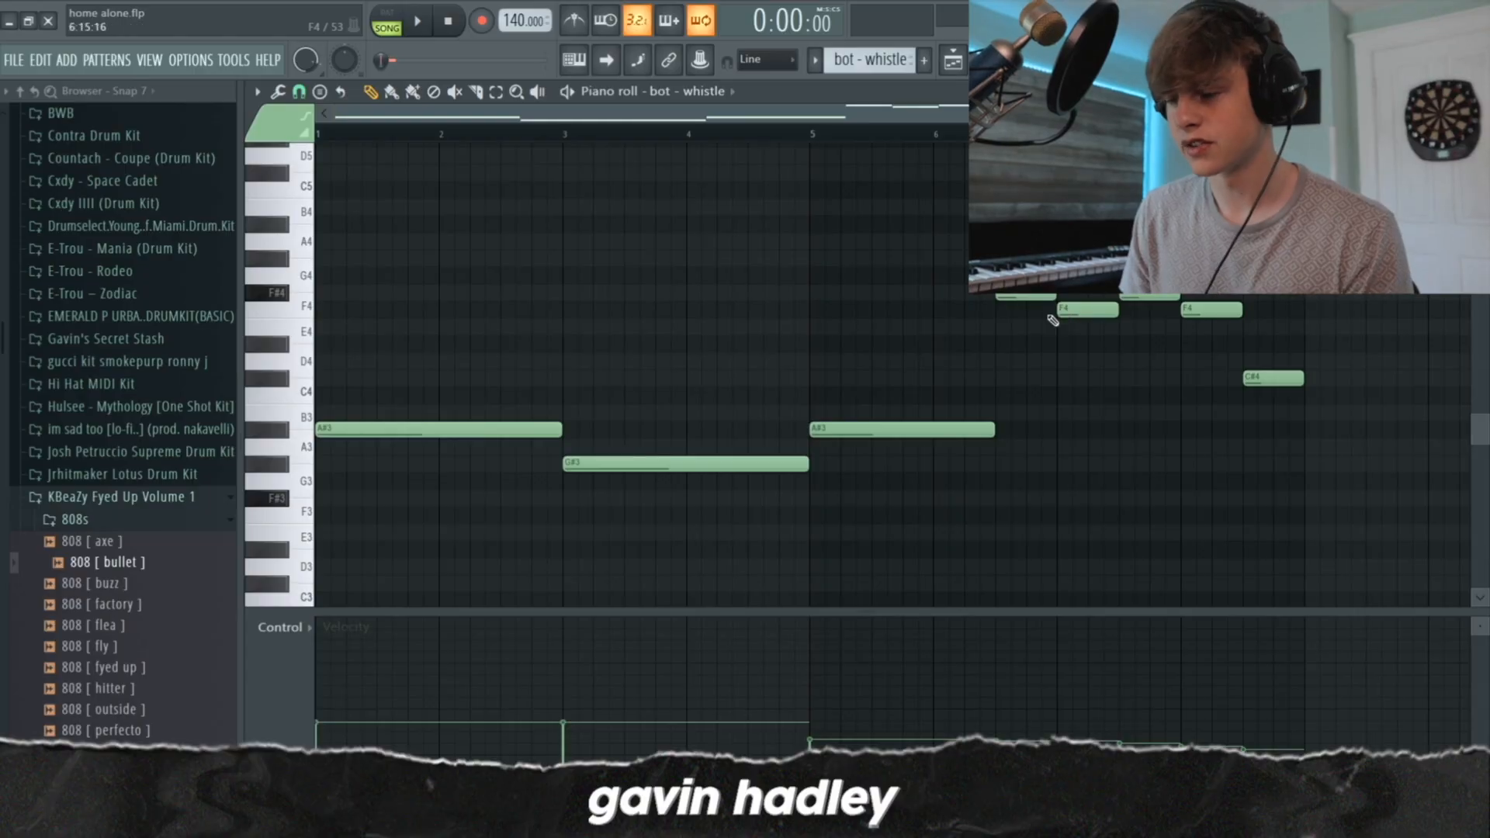
Examine the bot - whistle notes in the piano roll, including the final C#4 note
scroll(1055, 321, up, 2)
scroll(1060, 353, down, 3)
scroll(1066, 328, up, 2)
scroll(1027, 336, down, 2)
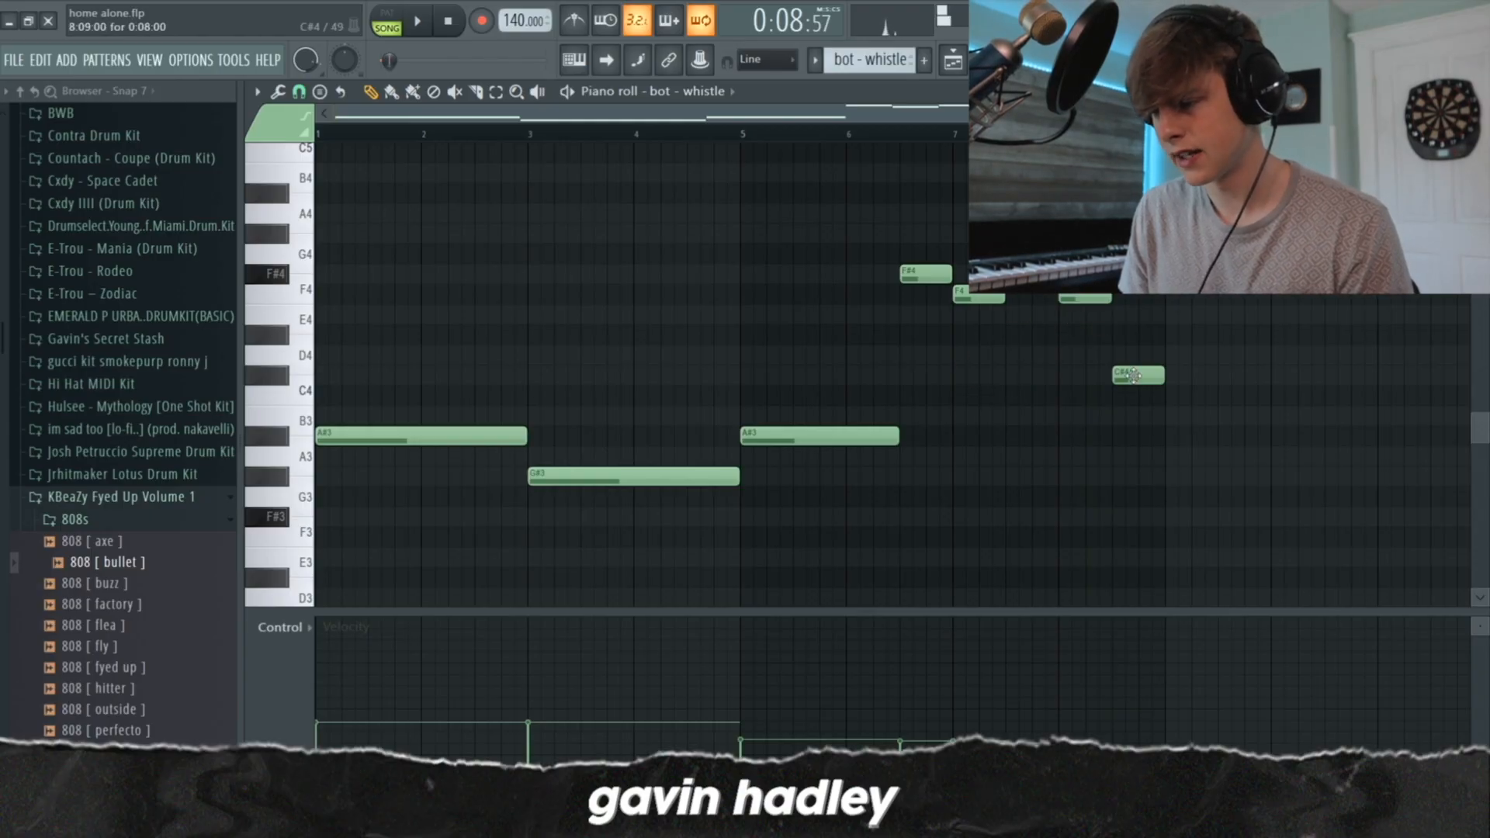
drag(1117, 318, 1125, 376)
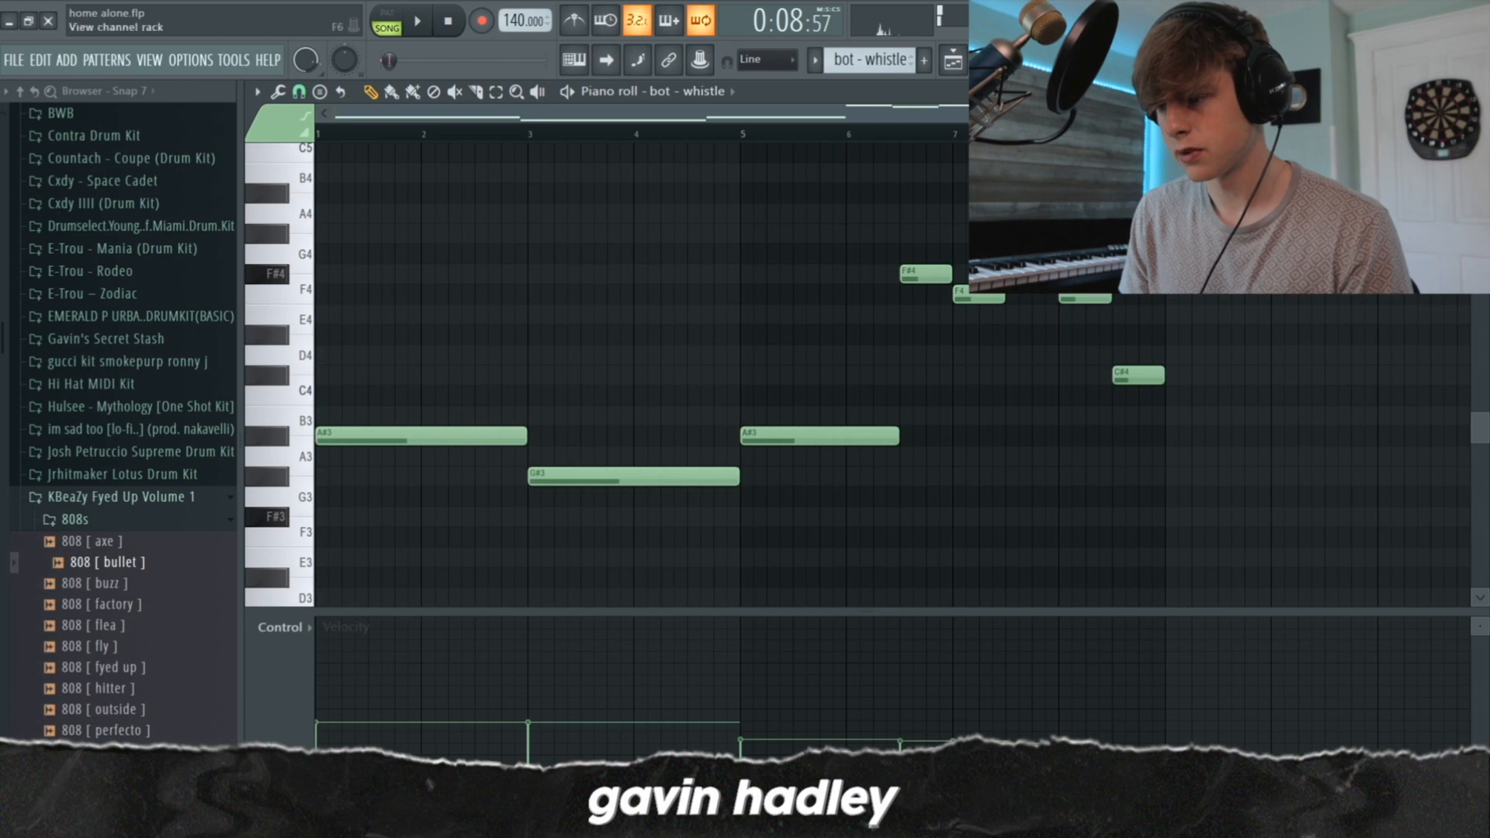
Select the bot - whistle track in the mixer and inspect its Fruity parametric EQ 2 curve
click(1046, 60)
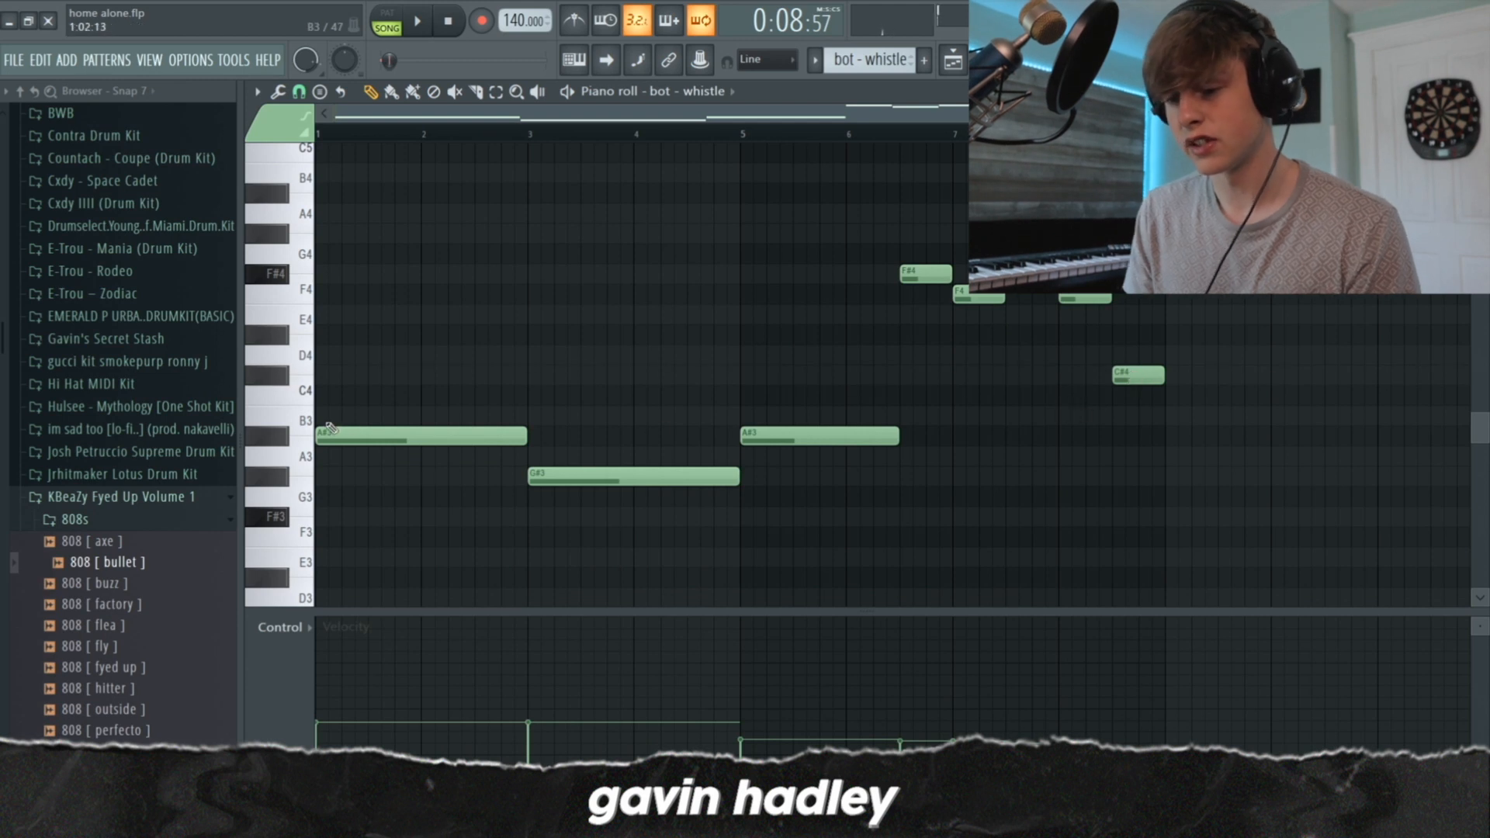
key(F9)
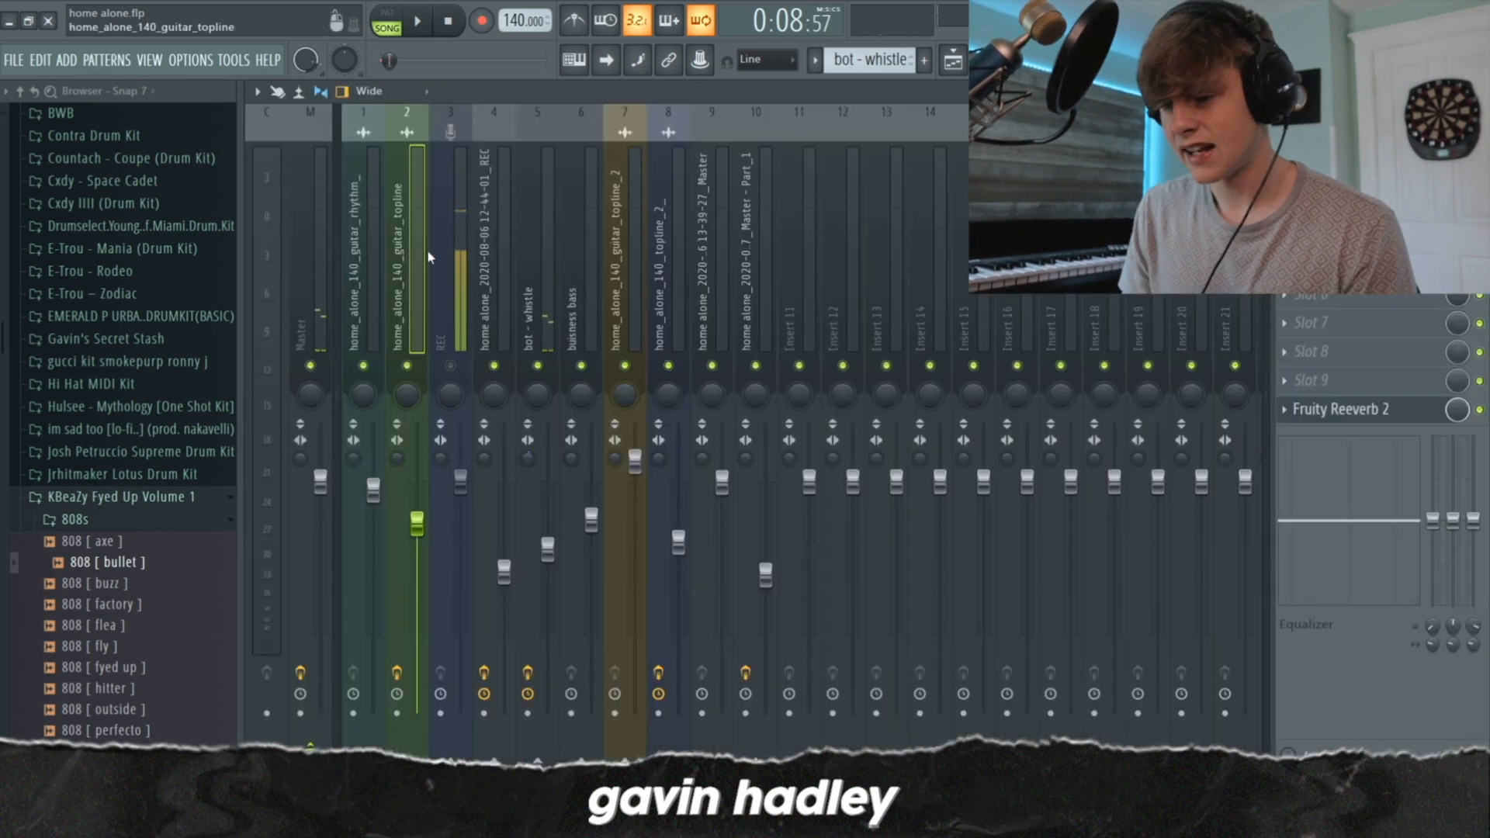
click(537, 295)
key(space)
click(1436, 379)
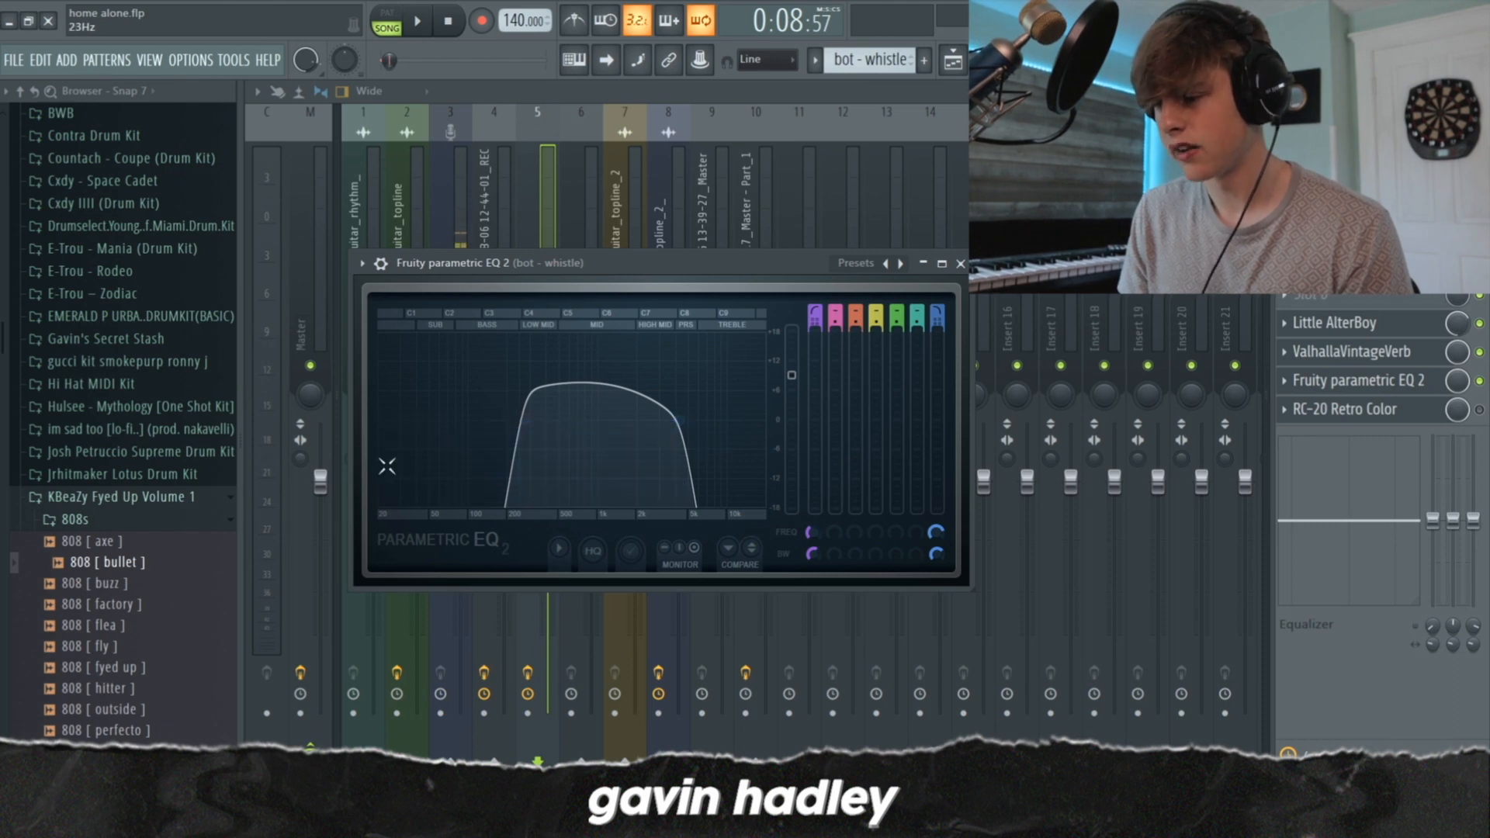
Inspect the ValhallaVintageVerb and Little AlterBoy settings on the bot - whistle track, and toggle the Little AlterBoy effect
click(1408, 354)
key(space)
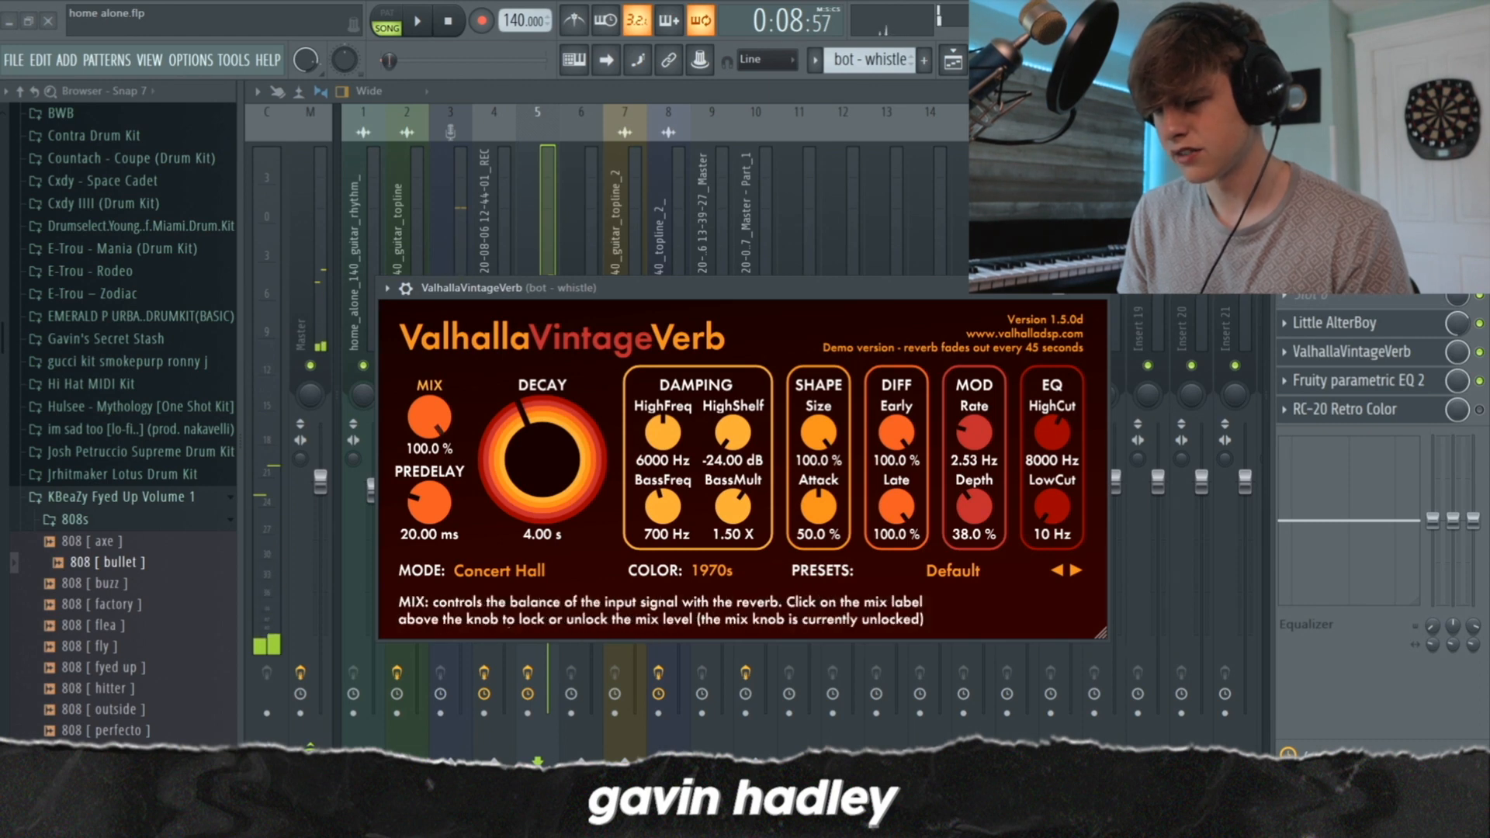
click(1354, 322)
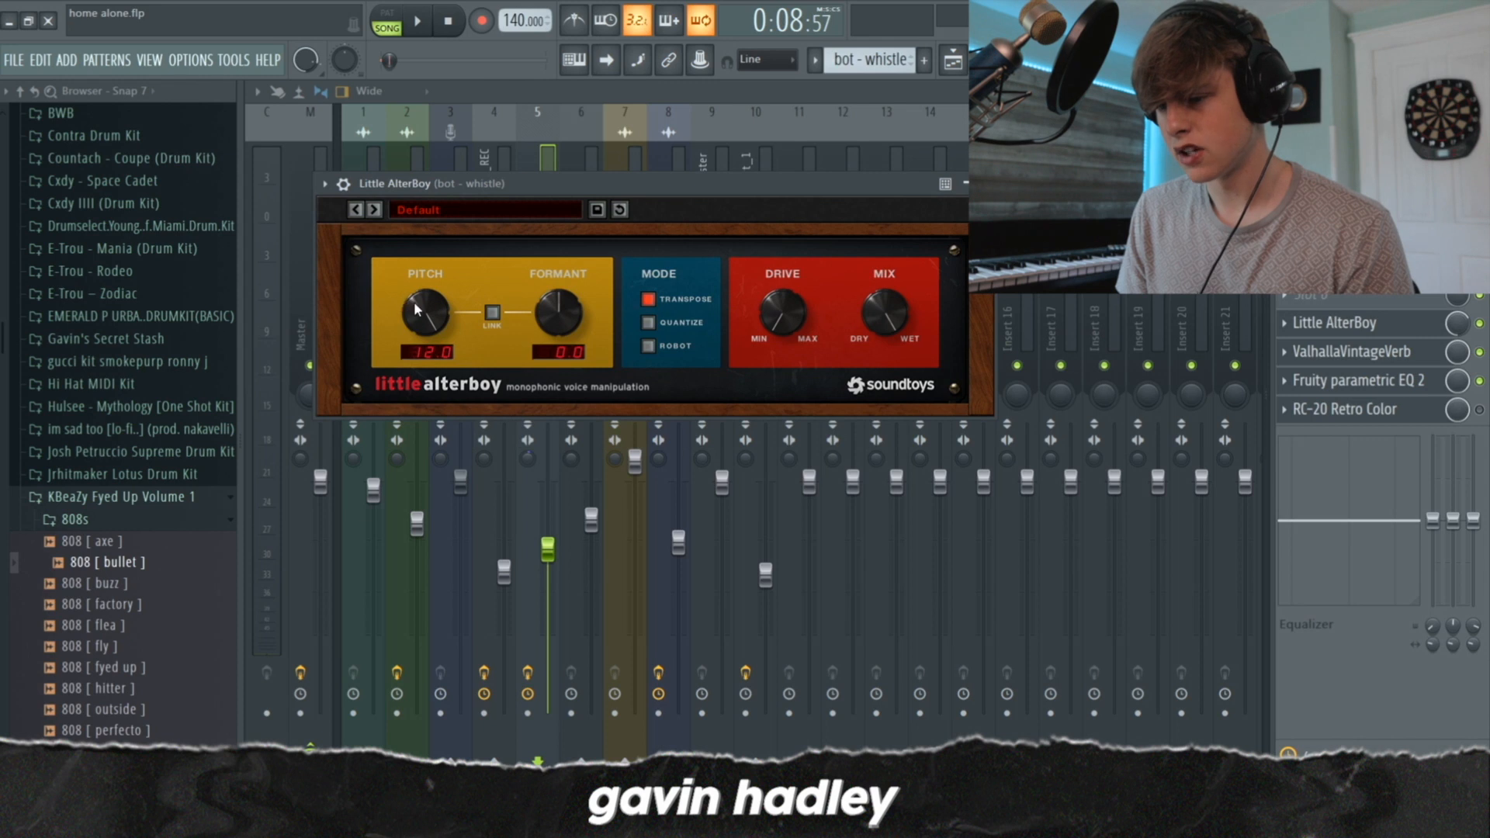
click(1479, 324)
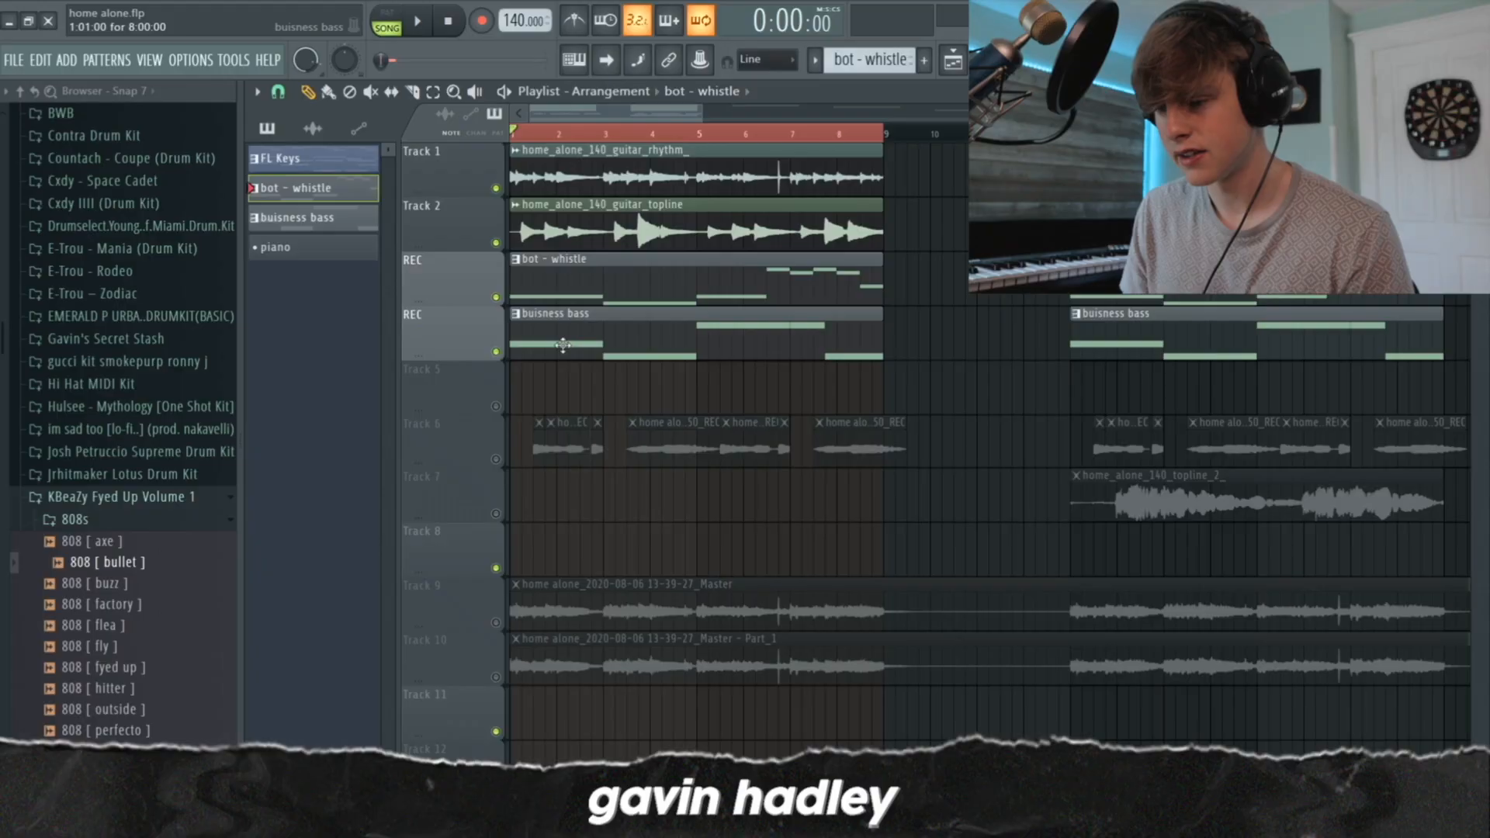
Open the buisness bass pattern in the piano roll
double_click(599, 283)
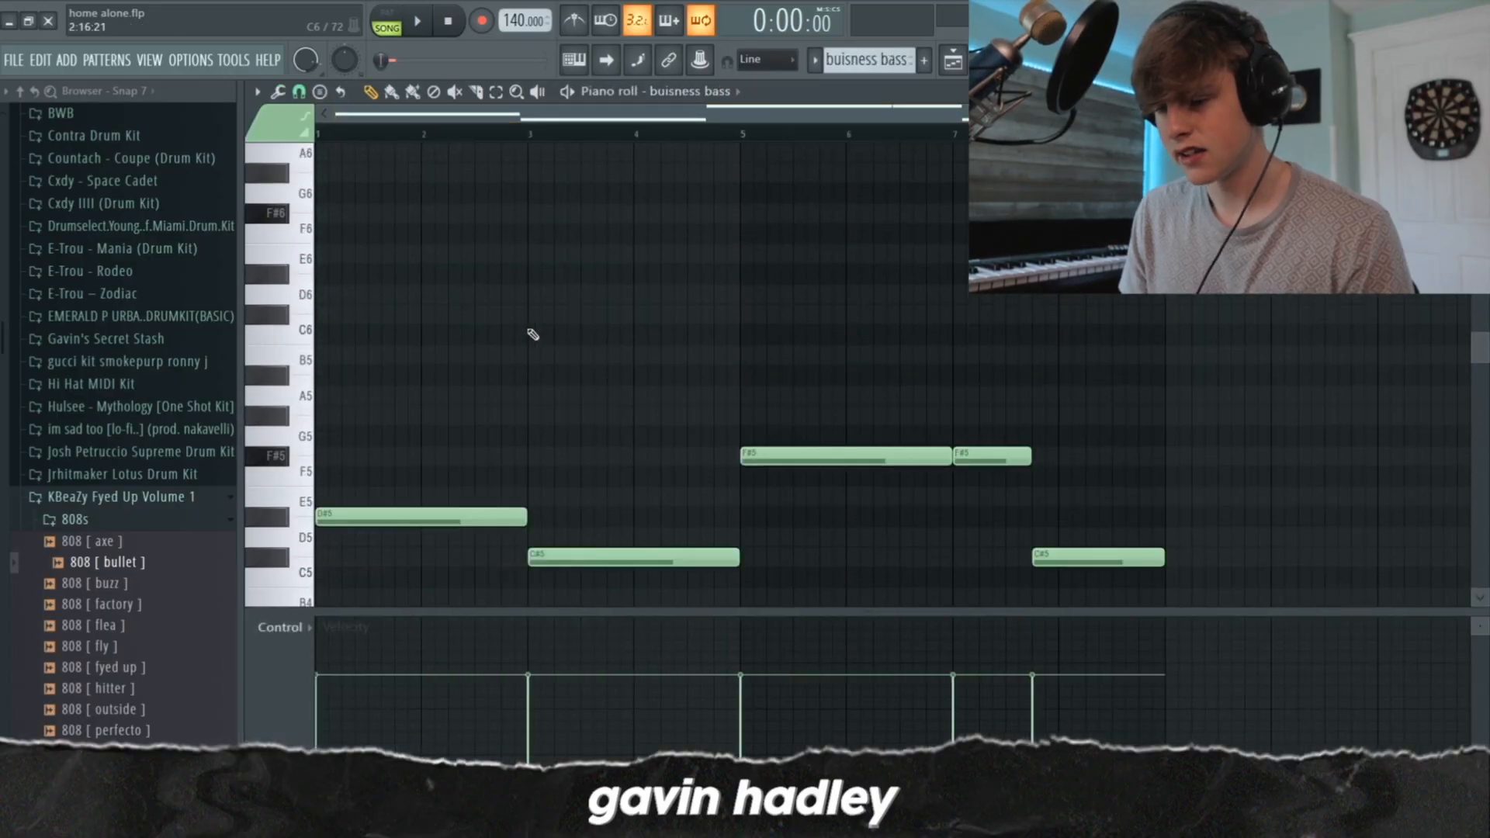
Examine the buisness bass notes in the piano roll, from the opening D#5 to the final C#5
scroll(532, 332, down, 3)
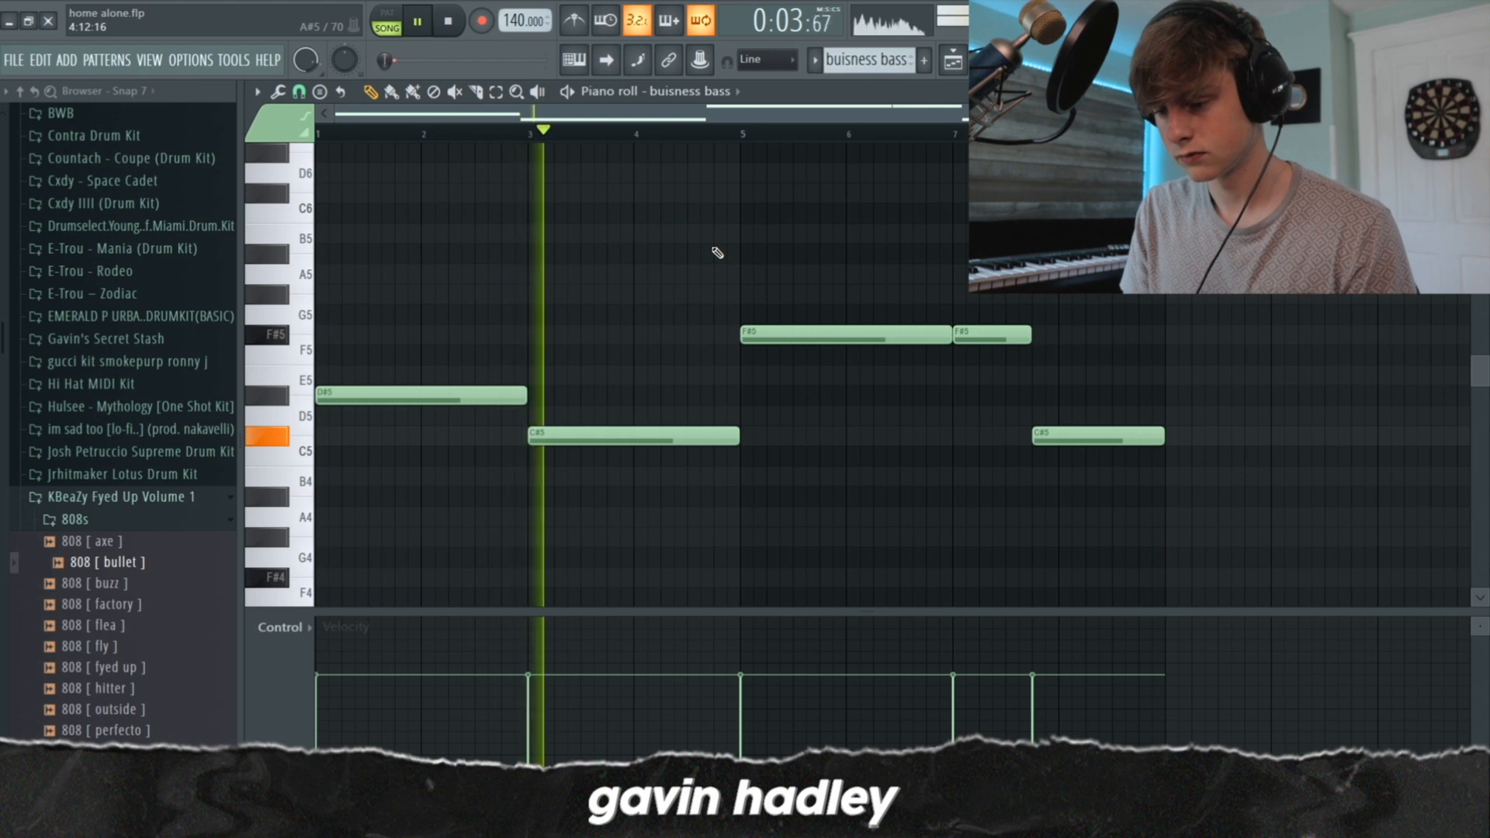
Toggle Fruity Reeverb 2 on the 12-44-01_REC mixer track, then inspect its Fruity Reeverb 2 and Little AlterBoy settings
key(F9)
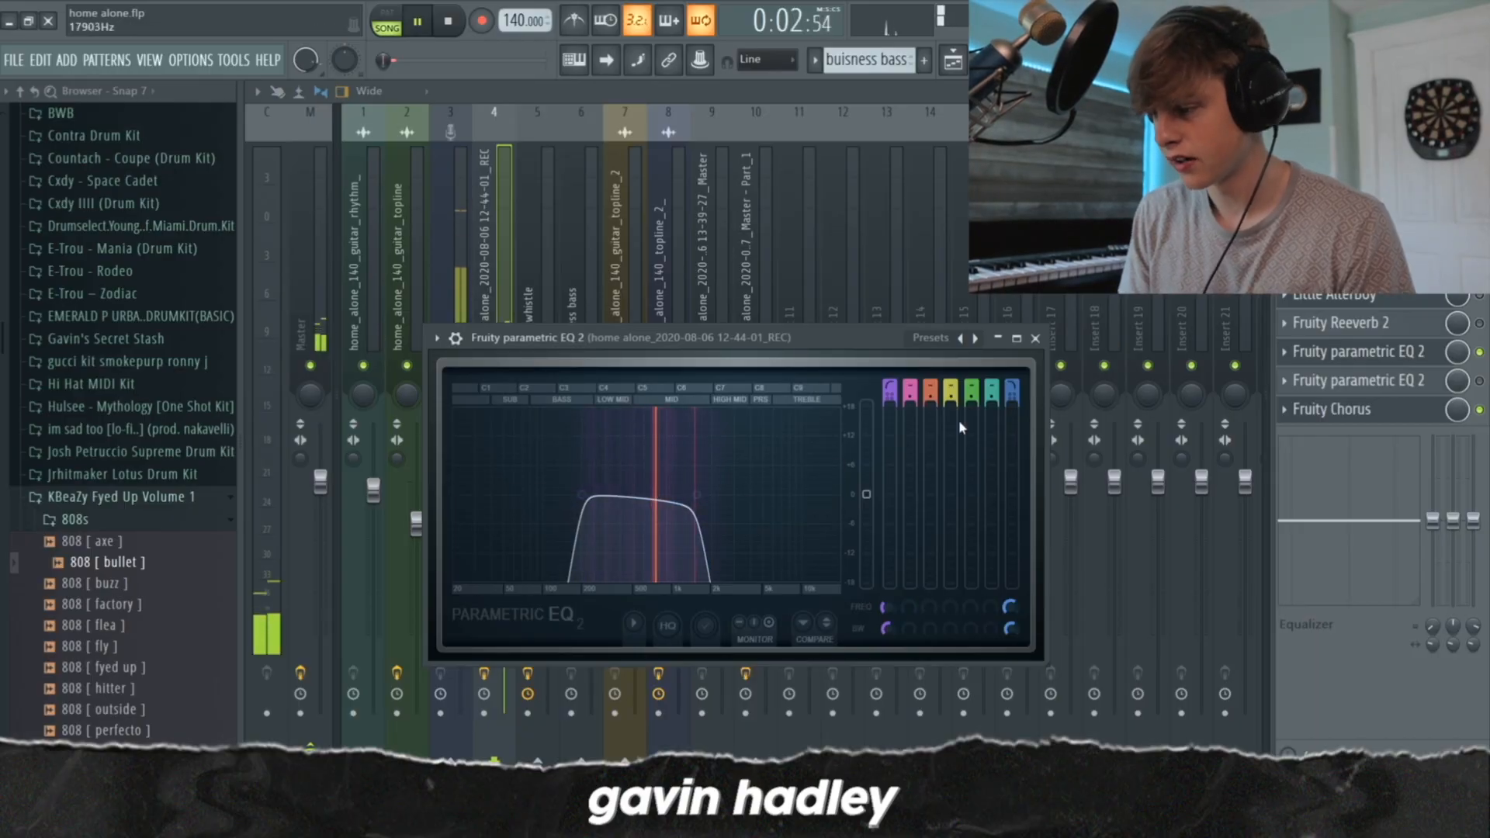
click(1479, 324)
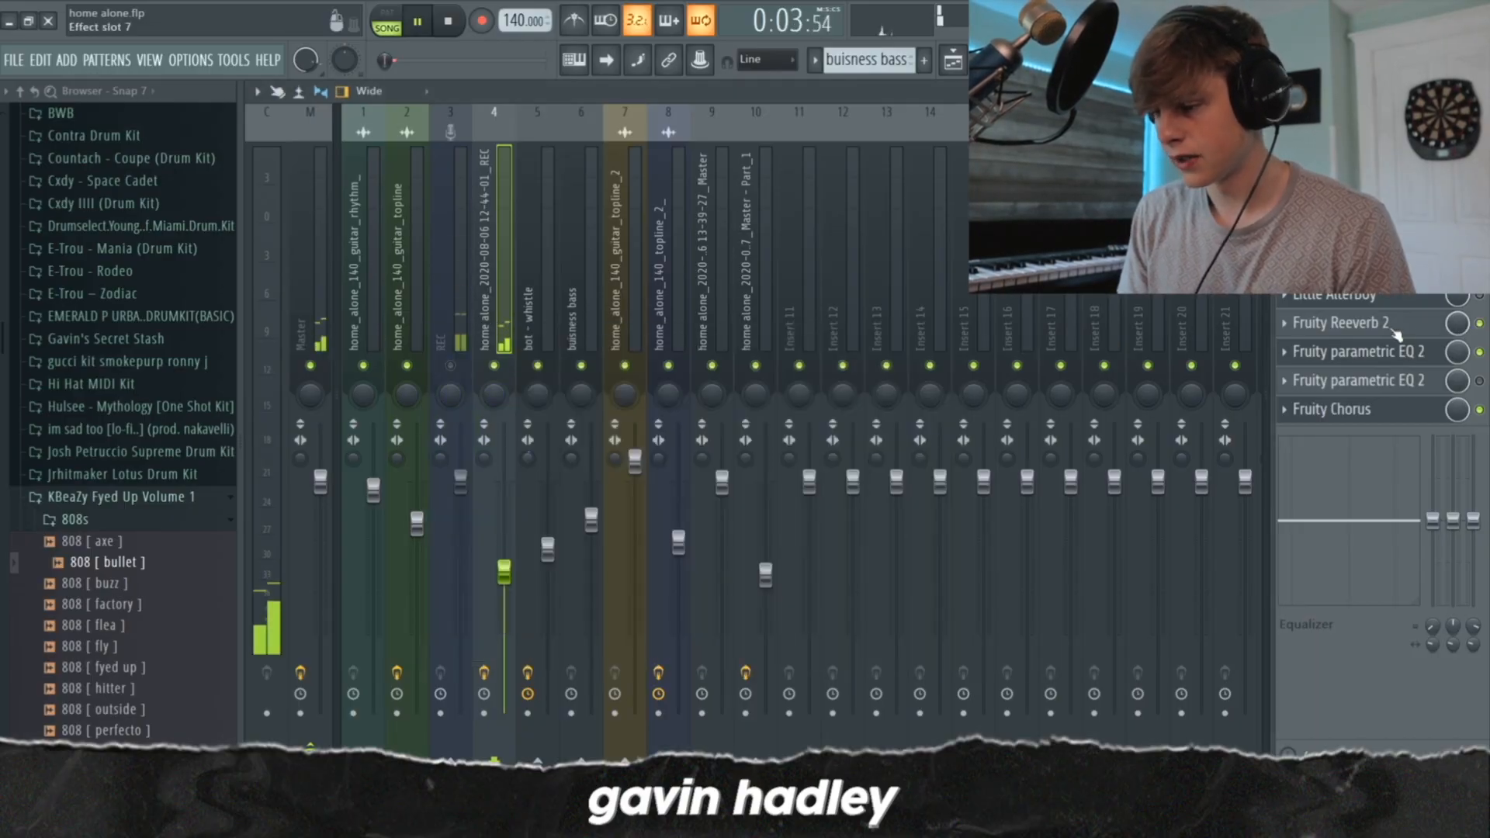
click(1337, 321)
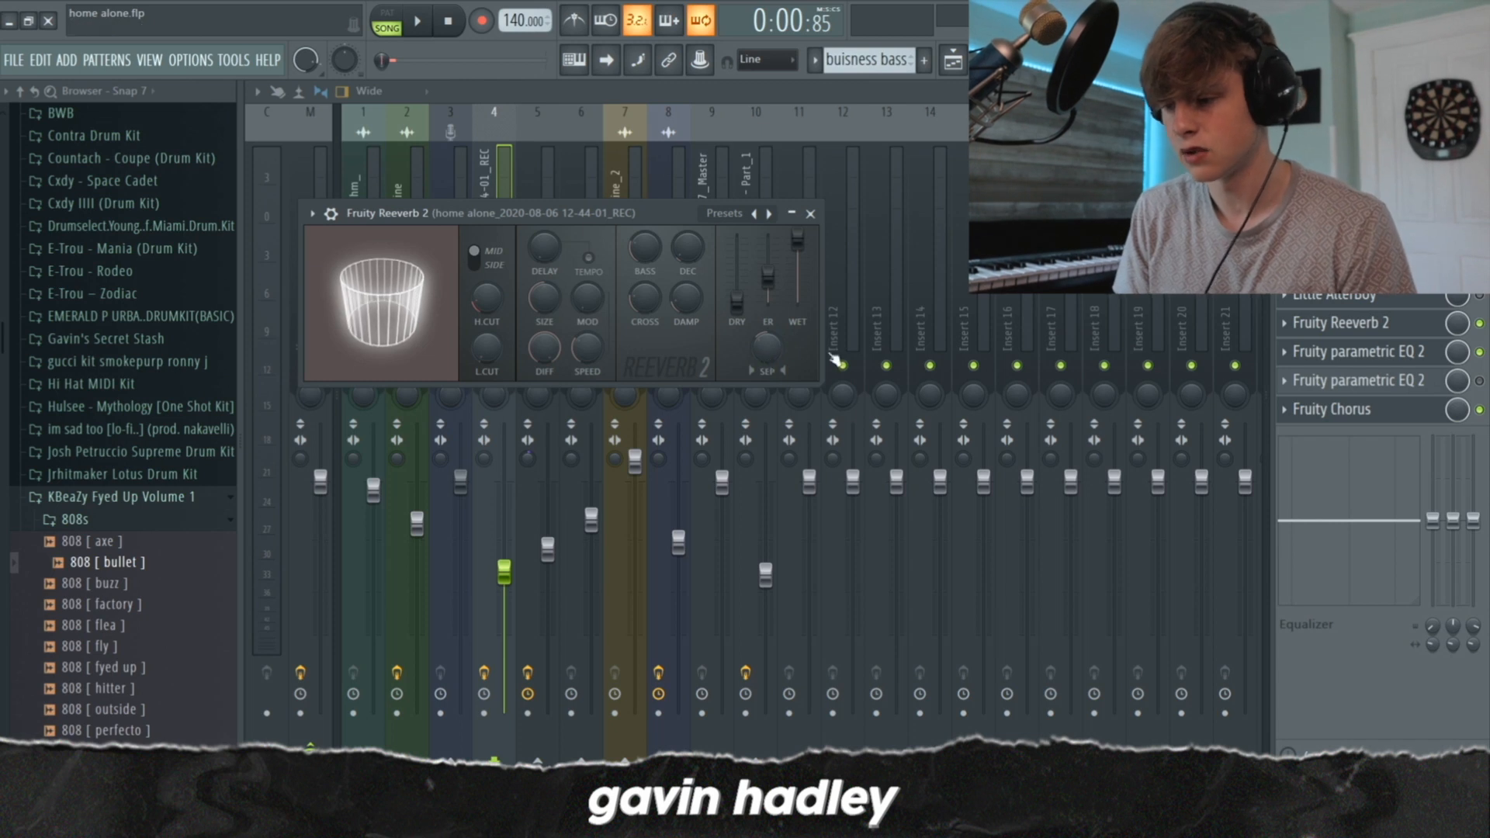
key(space)
click(810, 213)
click(1389, 301)
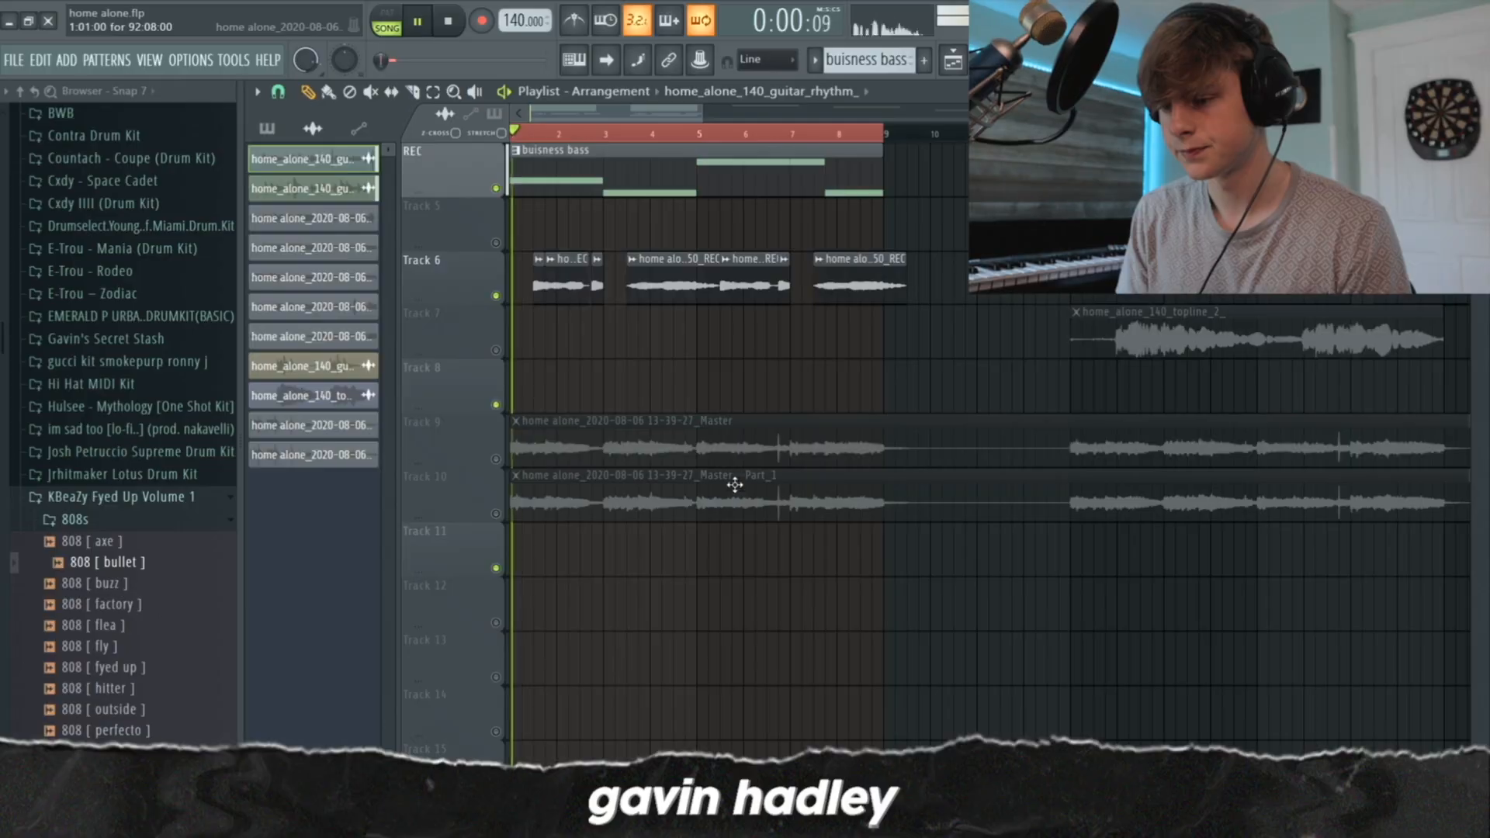
Review the playlist section starting at bar 13 with the home_alone_140_topline_2_ clip on Track 7, and bring up the mixer
scroll(776, 489, up, 3)
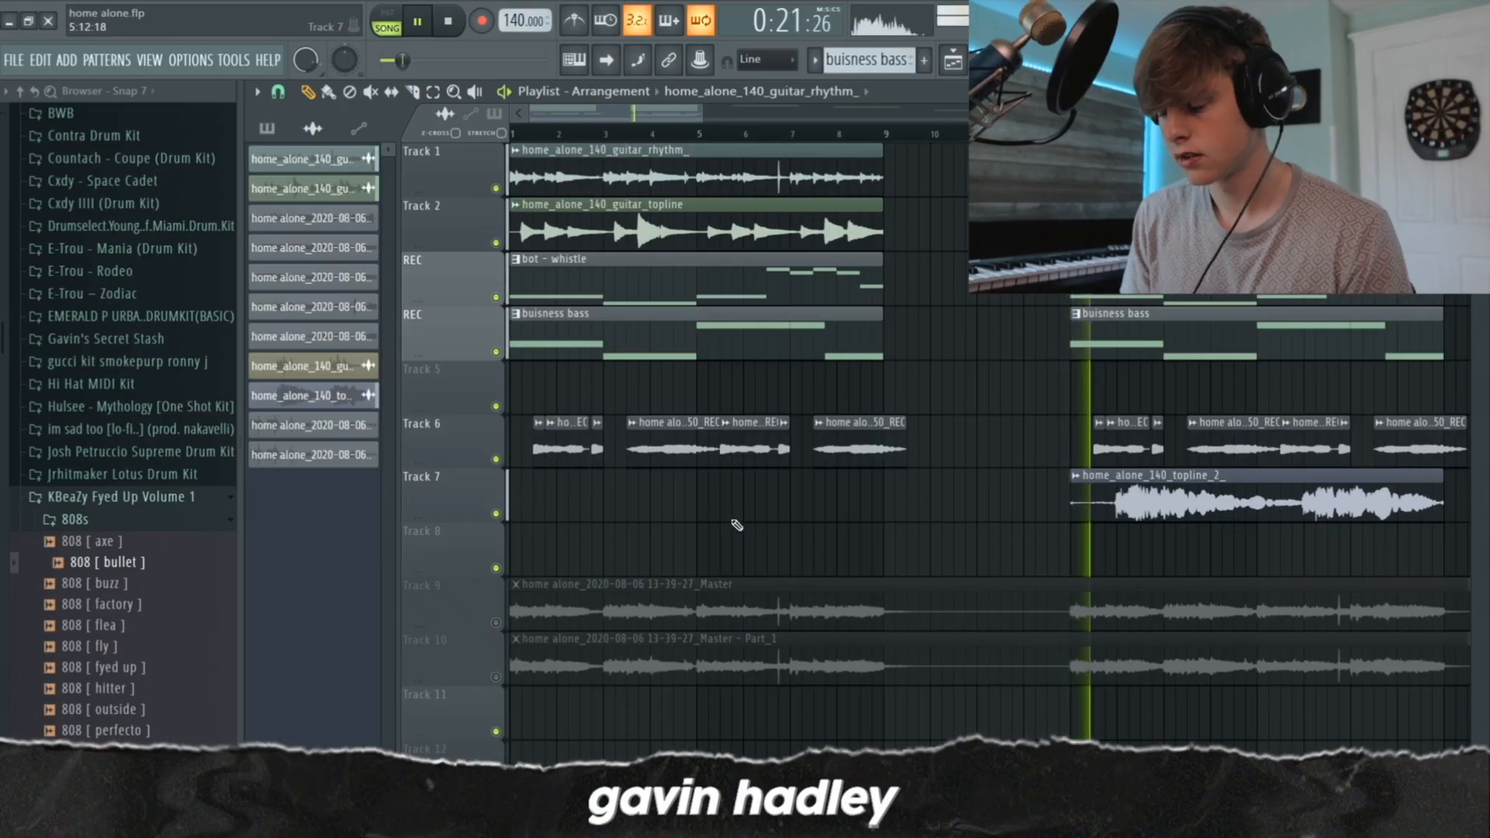
click(706, 106)
drag(710, 107, 862, 110)
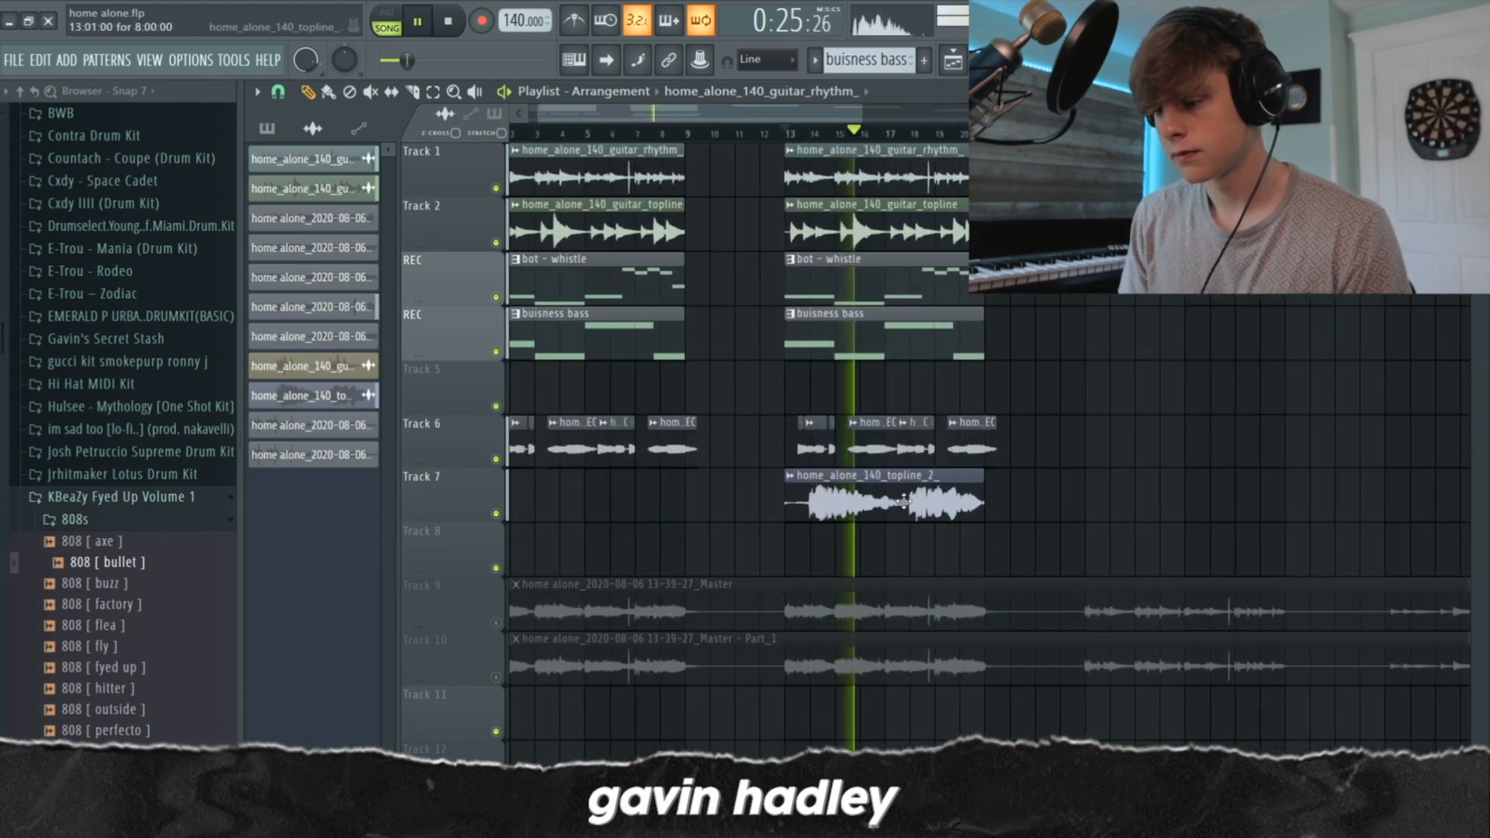
key(F9)
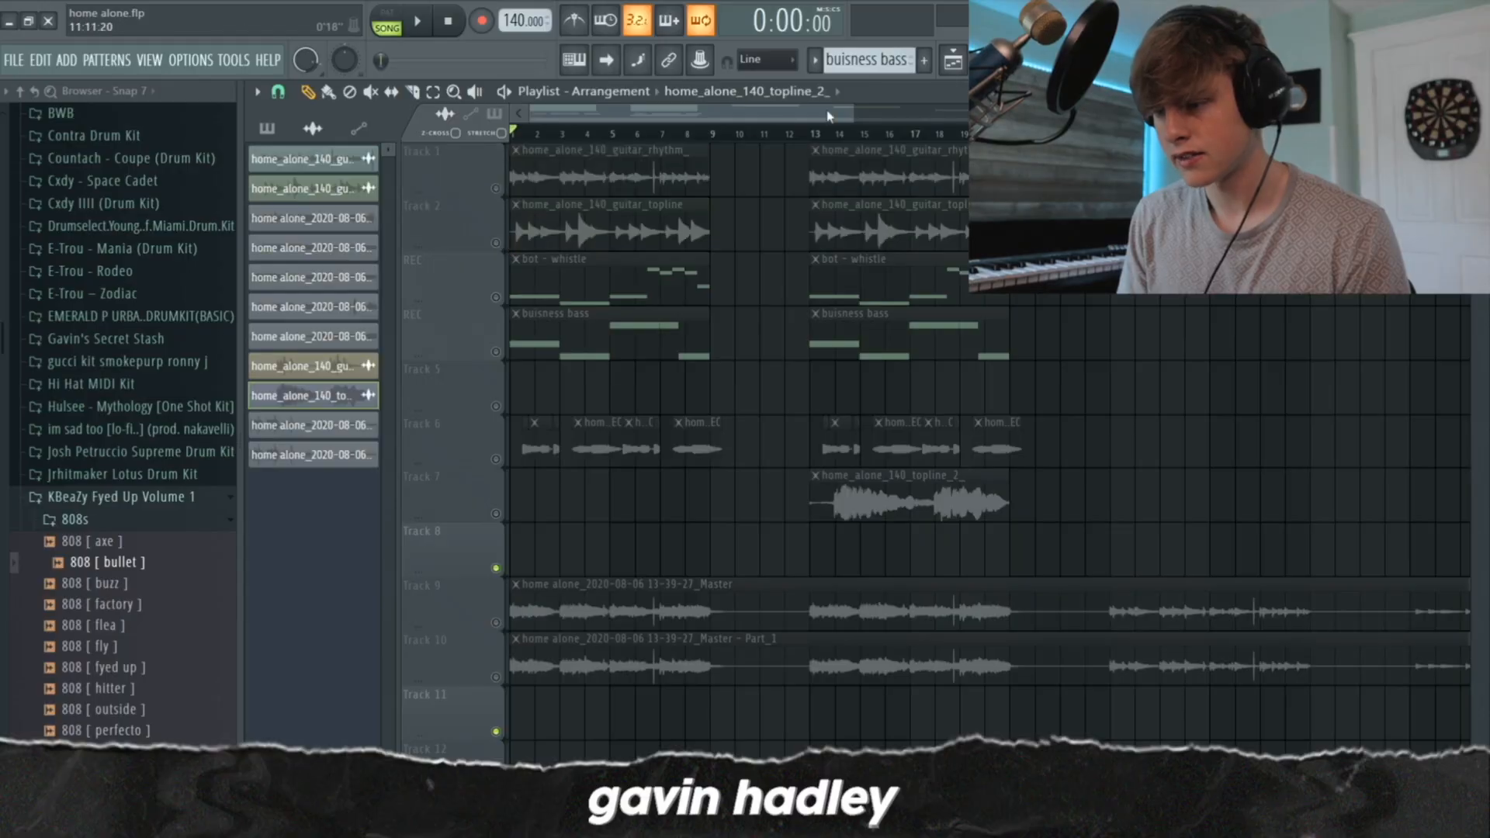
Enable Track 9 in the playlist and check the sample settings of its 13-39-27_Master clip
click(859, 114)
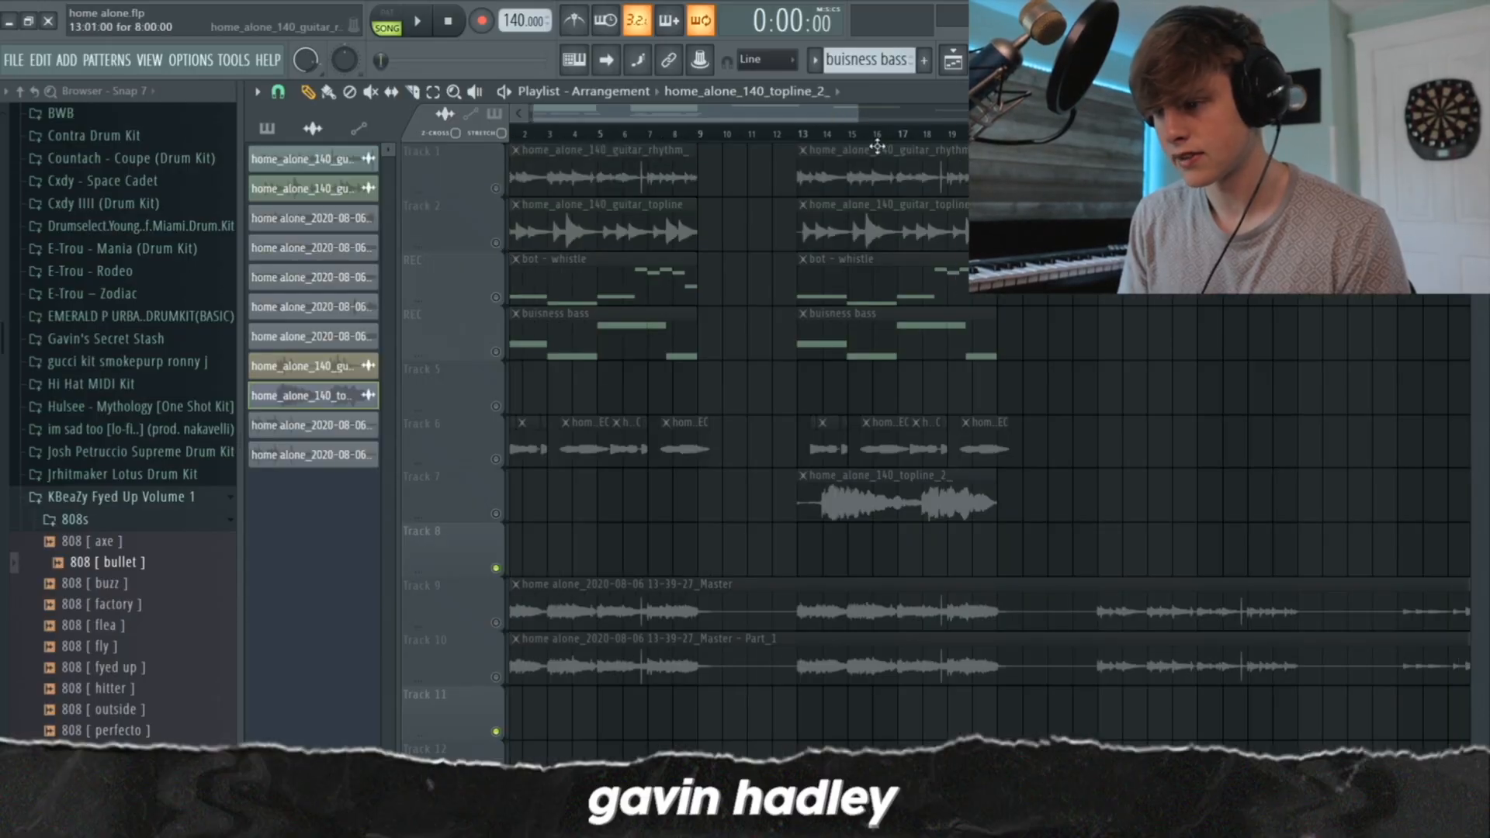
drag(858, 116, 1463, 116)
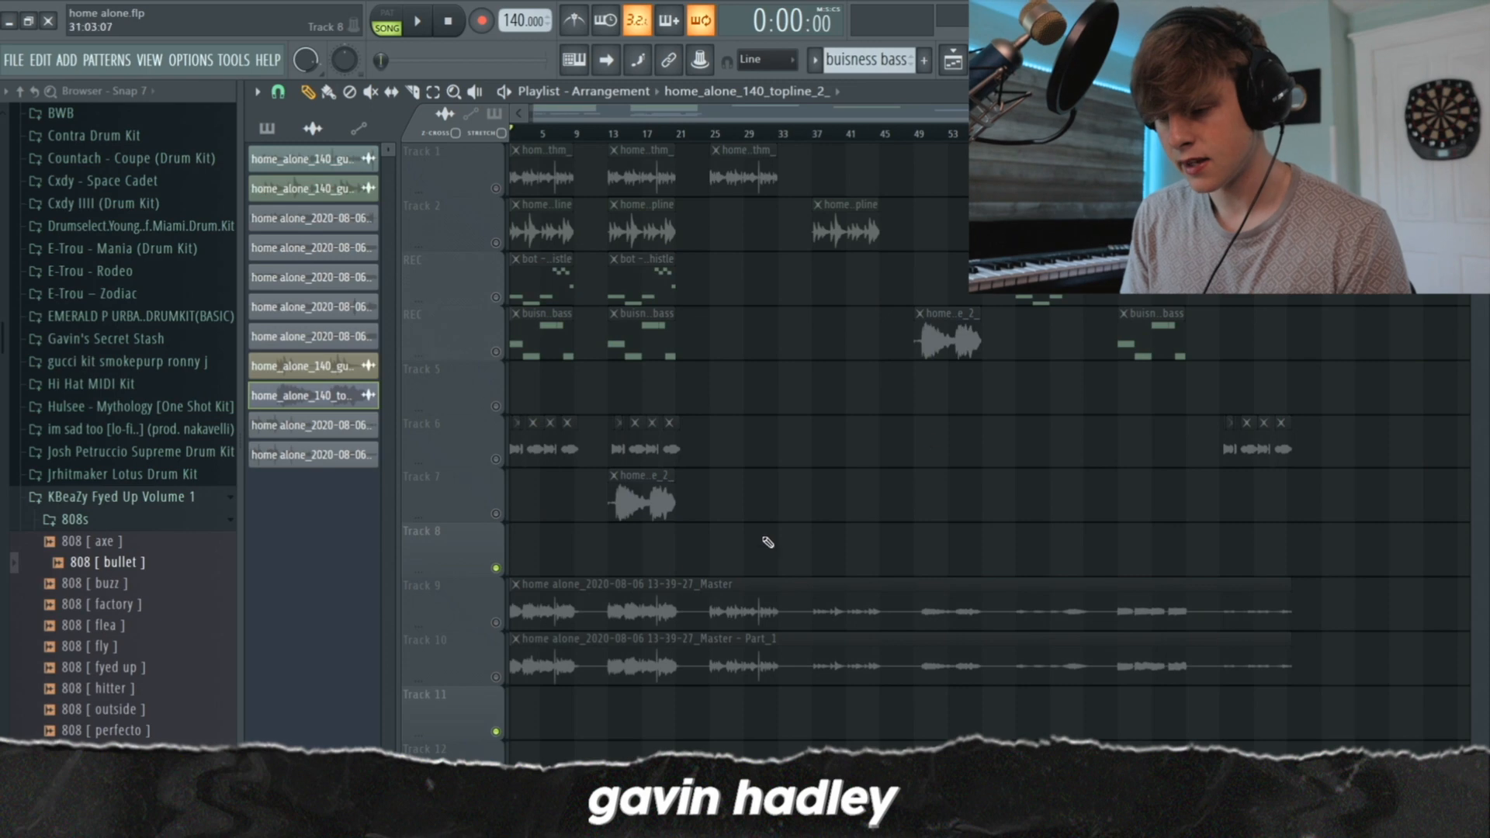
click(495, 624)
scroll(575, 612, down, 3)
double_click(548, 436)
key(Escape)
Enable Track 10 in the playlist and inspect the time-stretching pitch setting of its 13-39-27_Master - Part_1 clip
click(496, 516)
double_click(541, 493)
key(Escape)
double_click(782, 500)
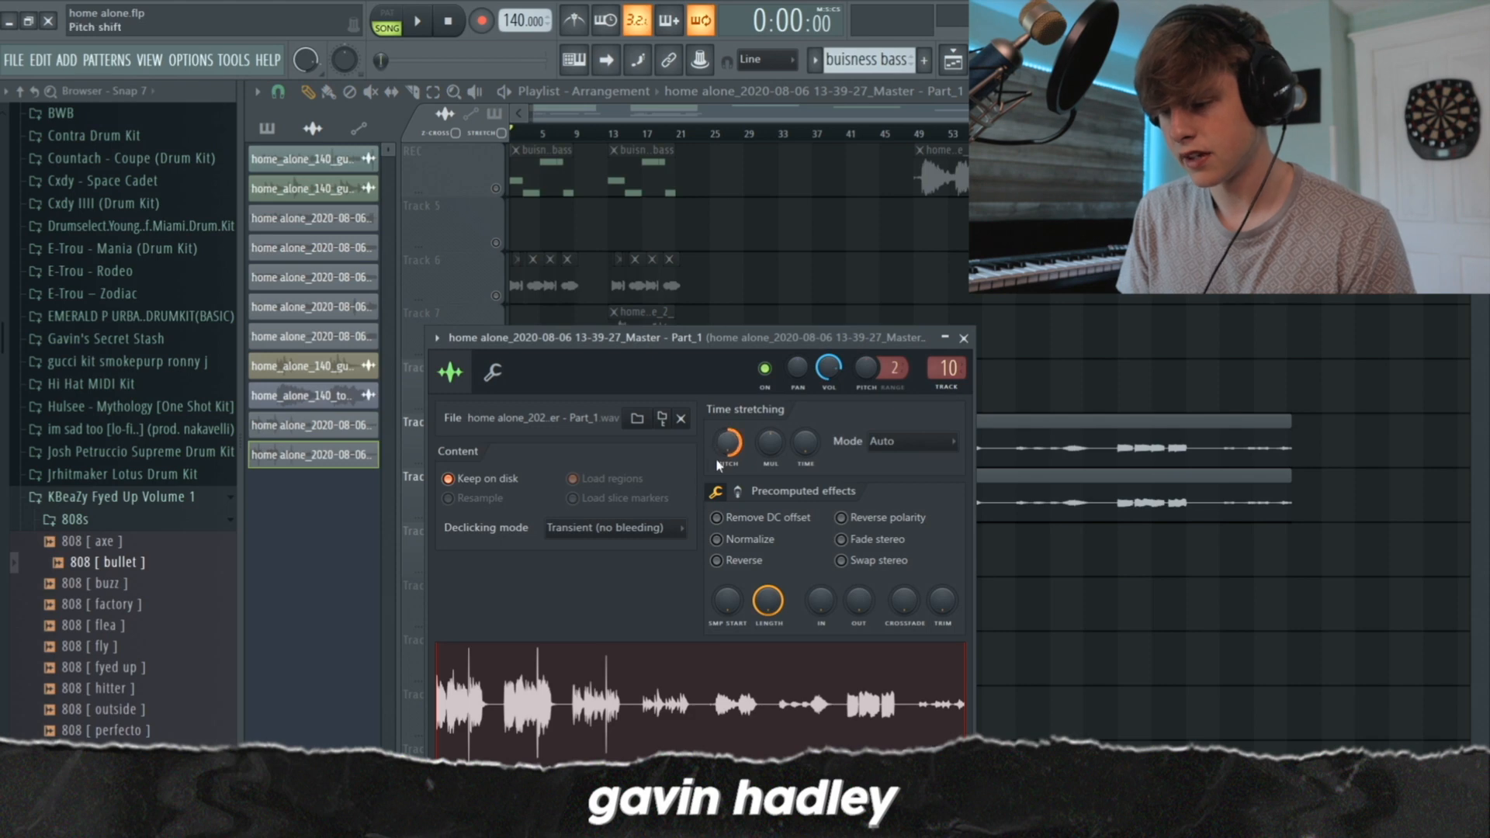
Audition the 13-39-27_Master - Part_1 mixer track with track 9 muted and its Fruity Reeverb 2 and parametric EQ 2 bypassed
key(F9)
click(712, 319)
click(743, 285)
click(711, 278)
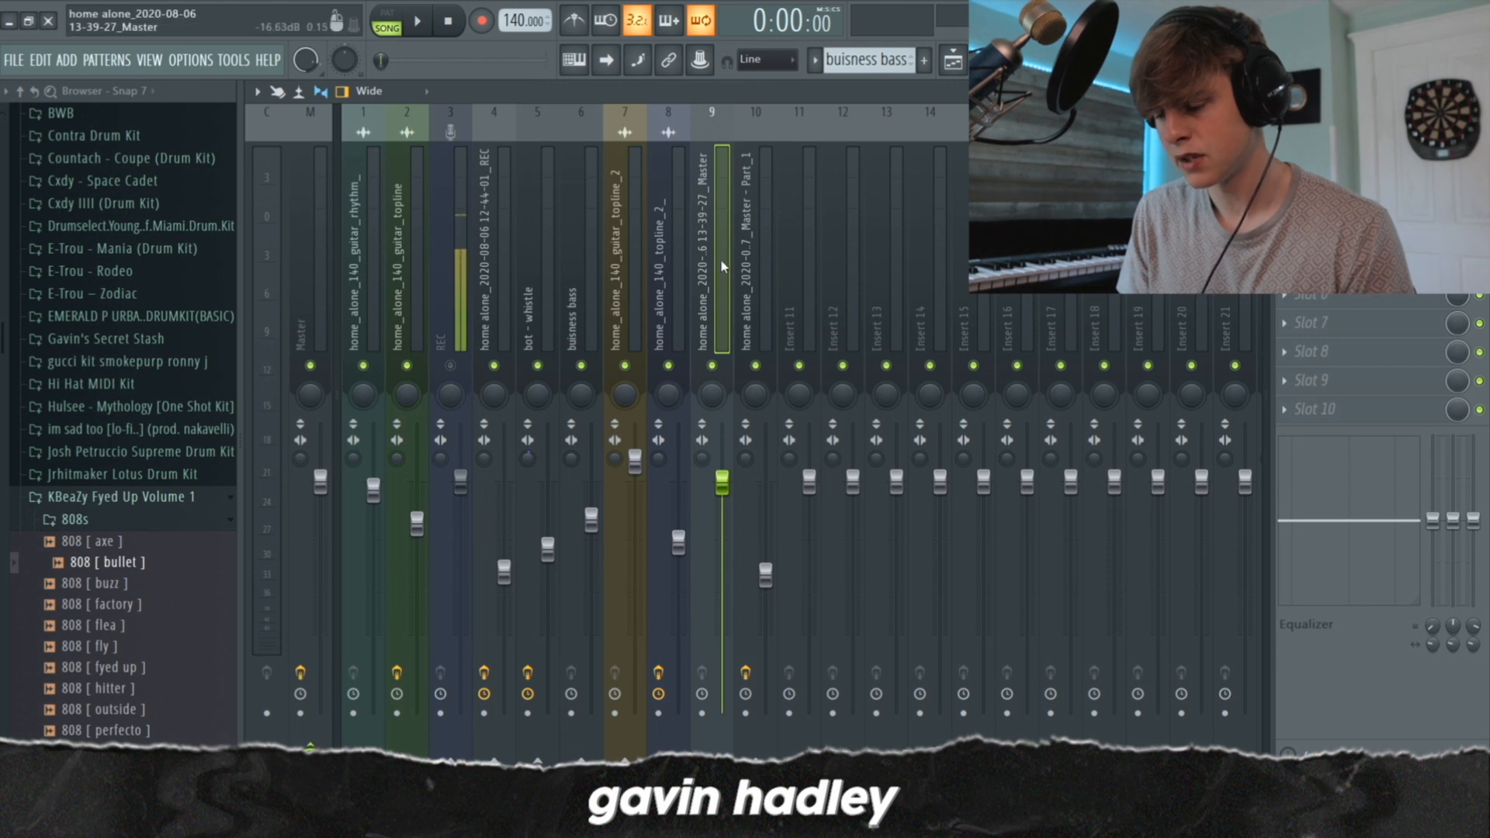
click(759, 315)
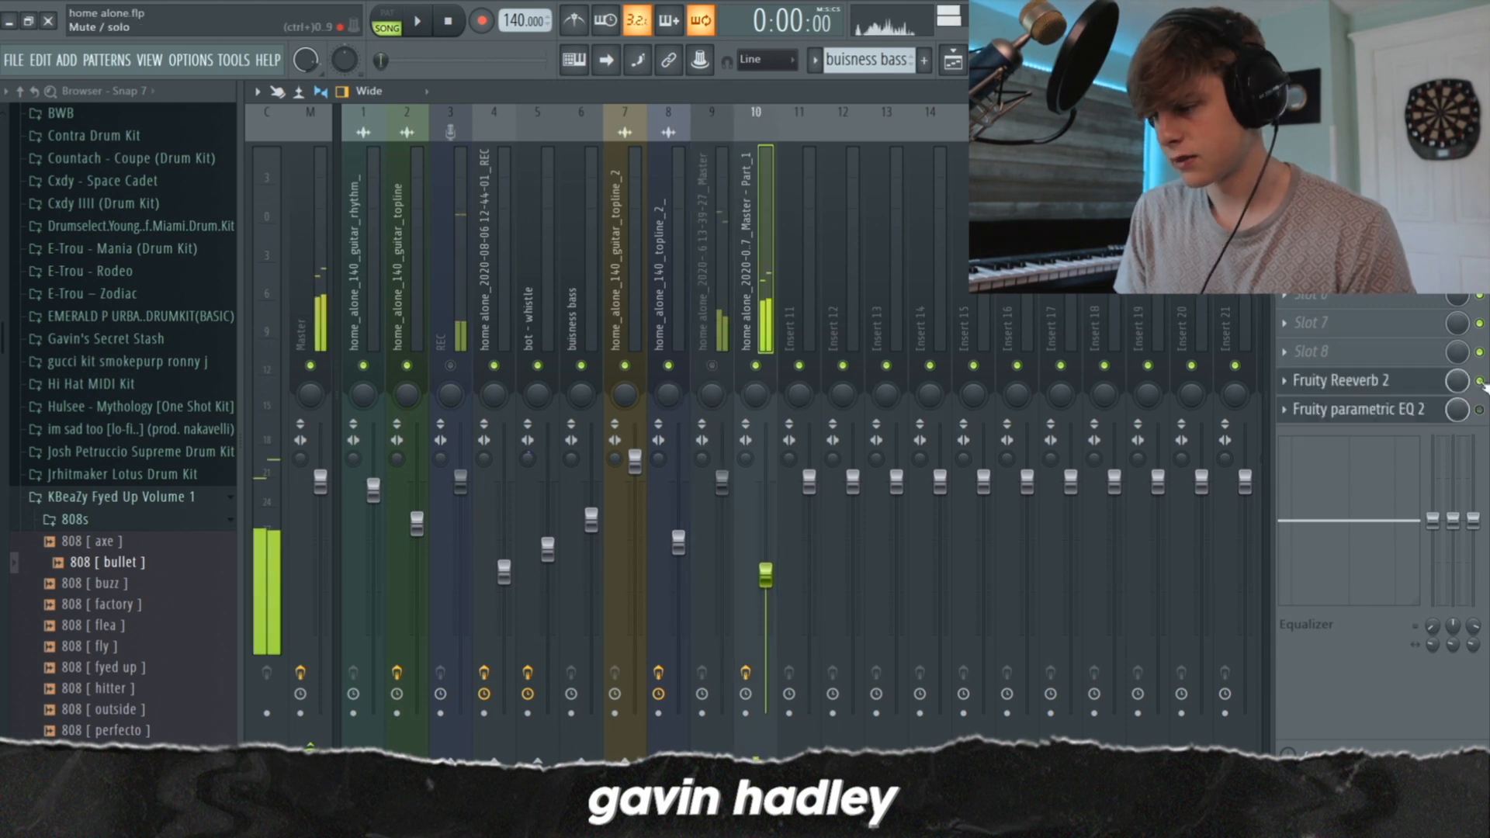
key(space)
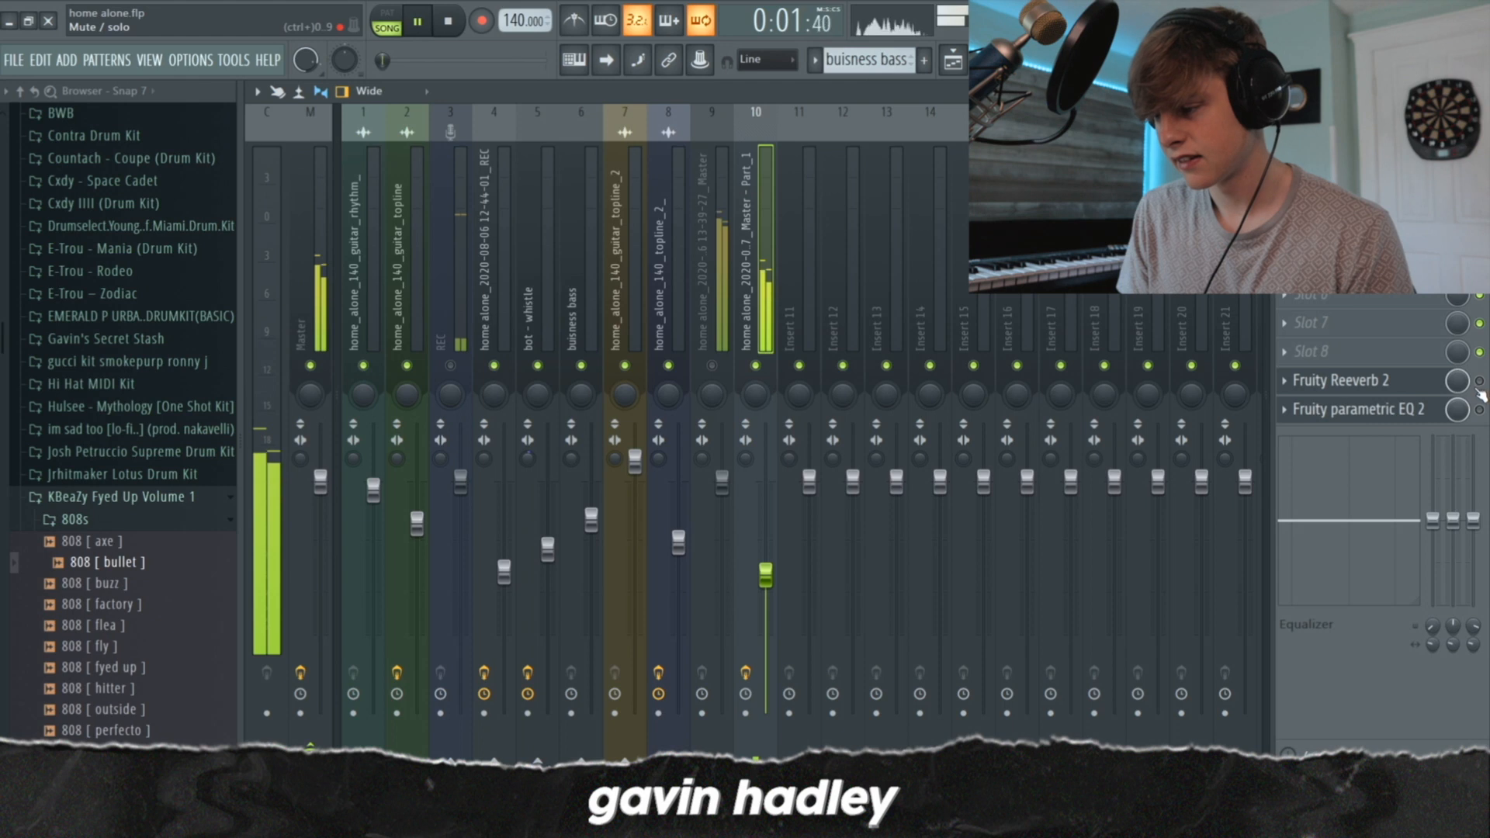
Stop playback and inspect the Fruity parametric EQ 2 curve and Fruity Reeverb 2 settings on the Part_1 mixer track
key(space)
click(1388, 409)
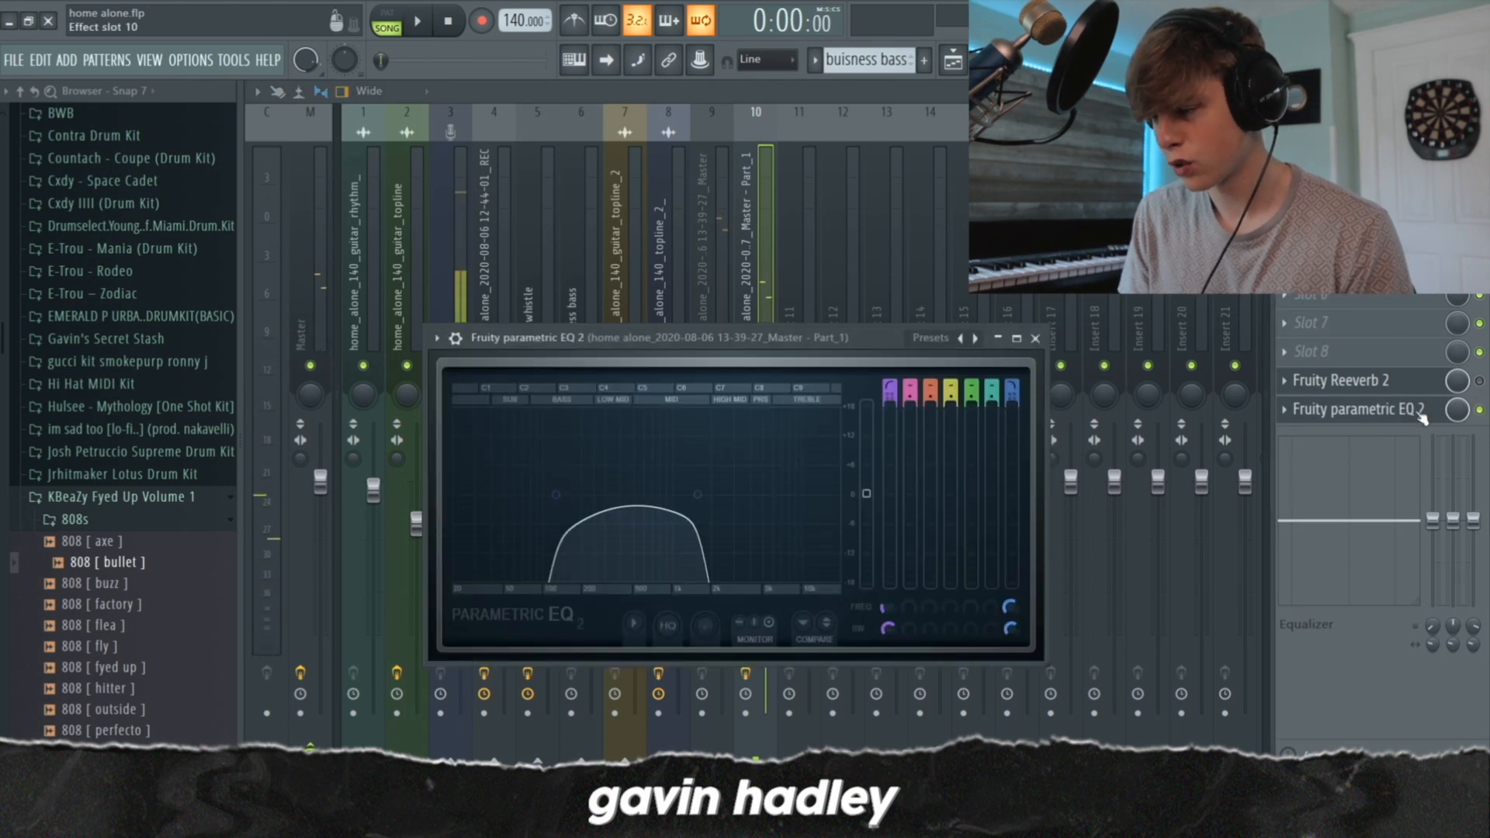
click(1389, 408)
click(1335, 380)
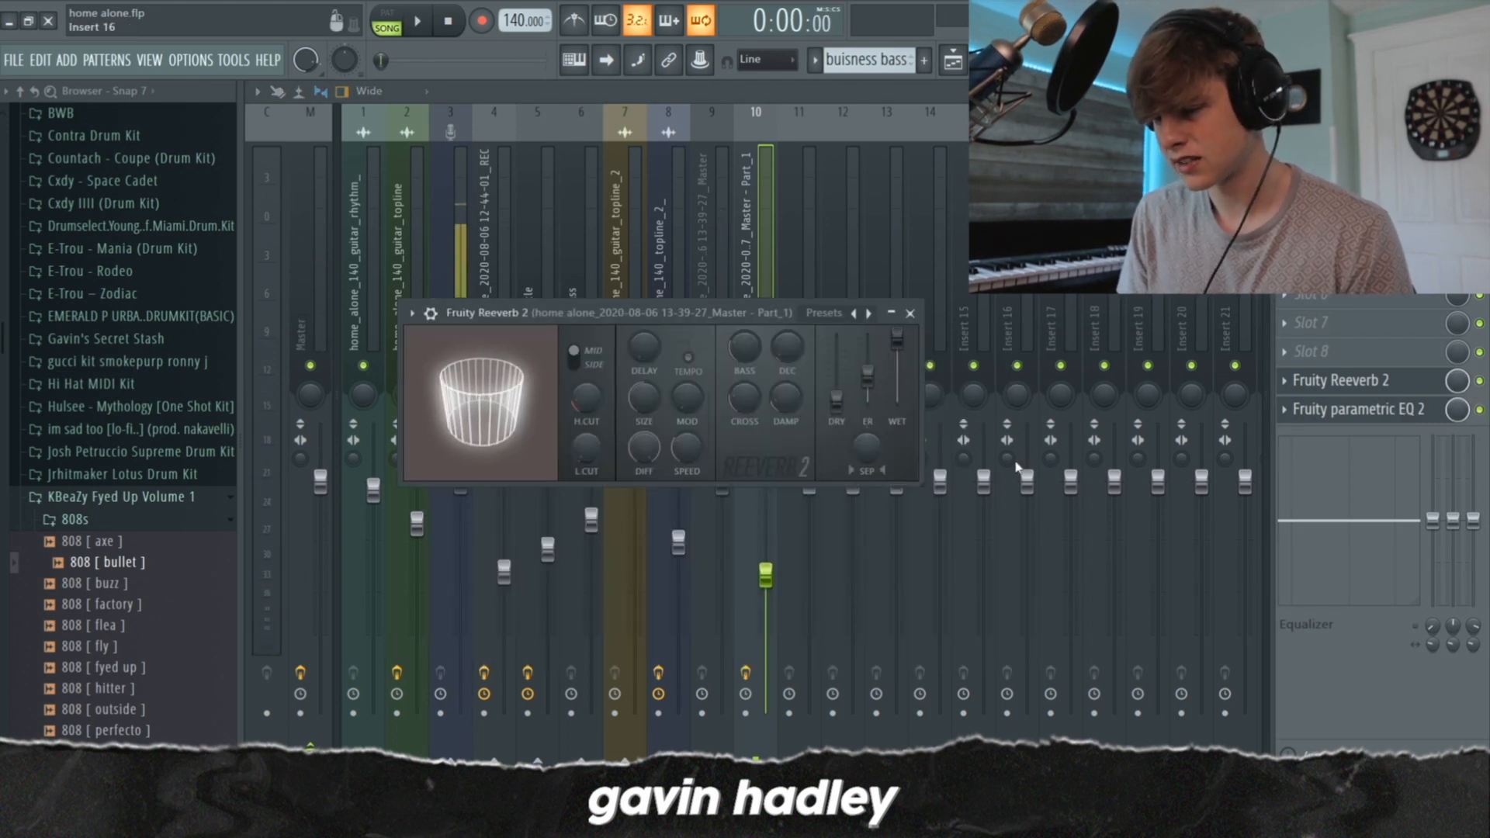
click(814, 223)
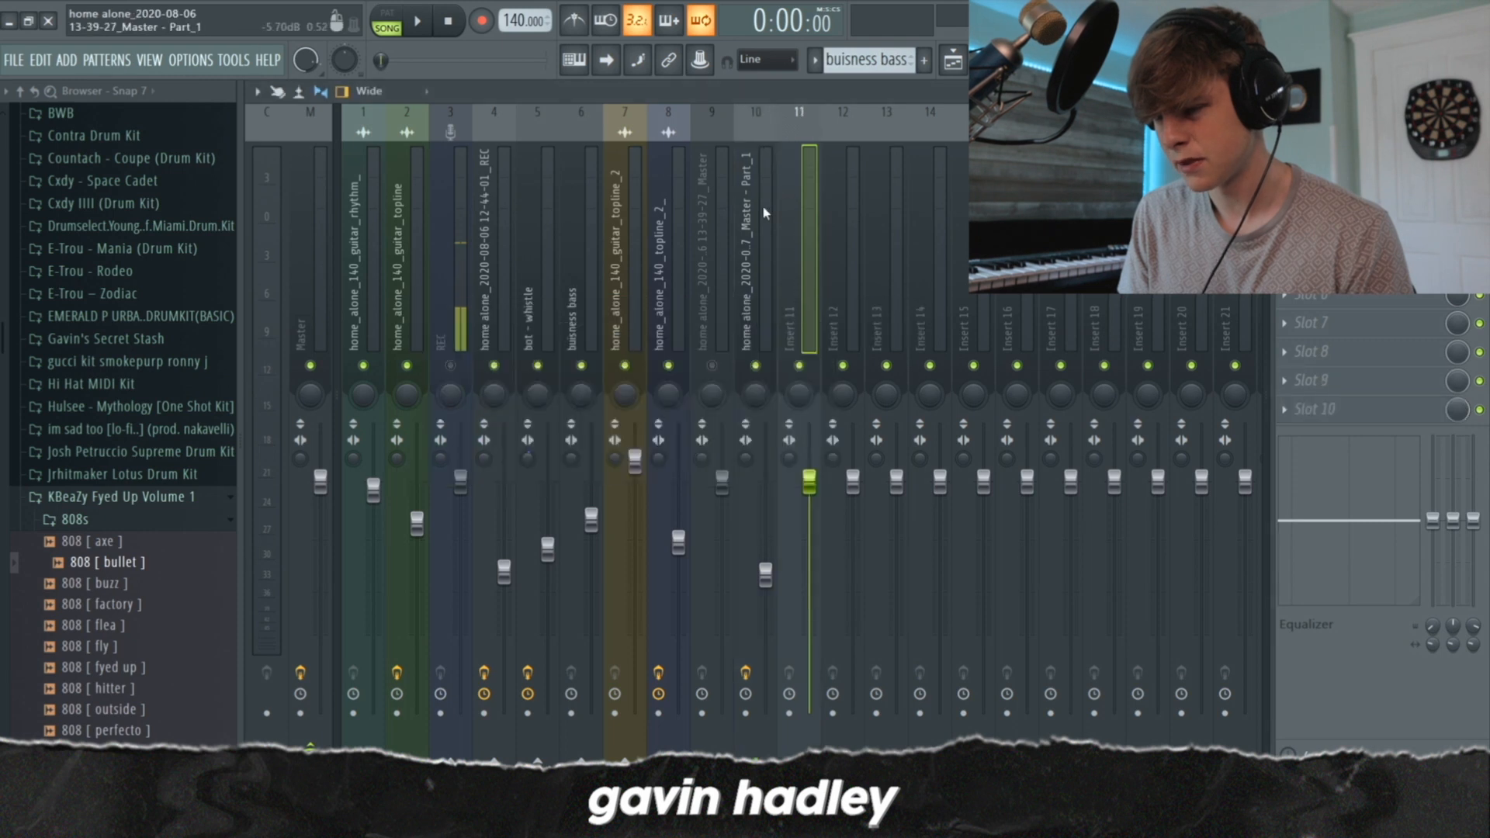
Unmute mixer track 9, play both rendered tracks together, and inspect the Fruity parametric EQ on the Master track
click(711, 365)
key(space)
click(324, 286)
key(space)
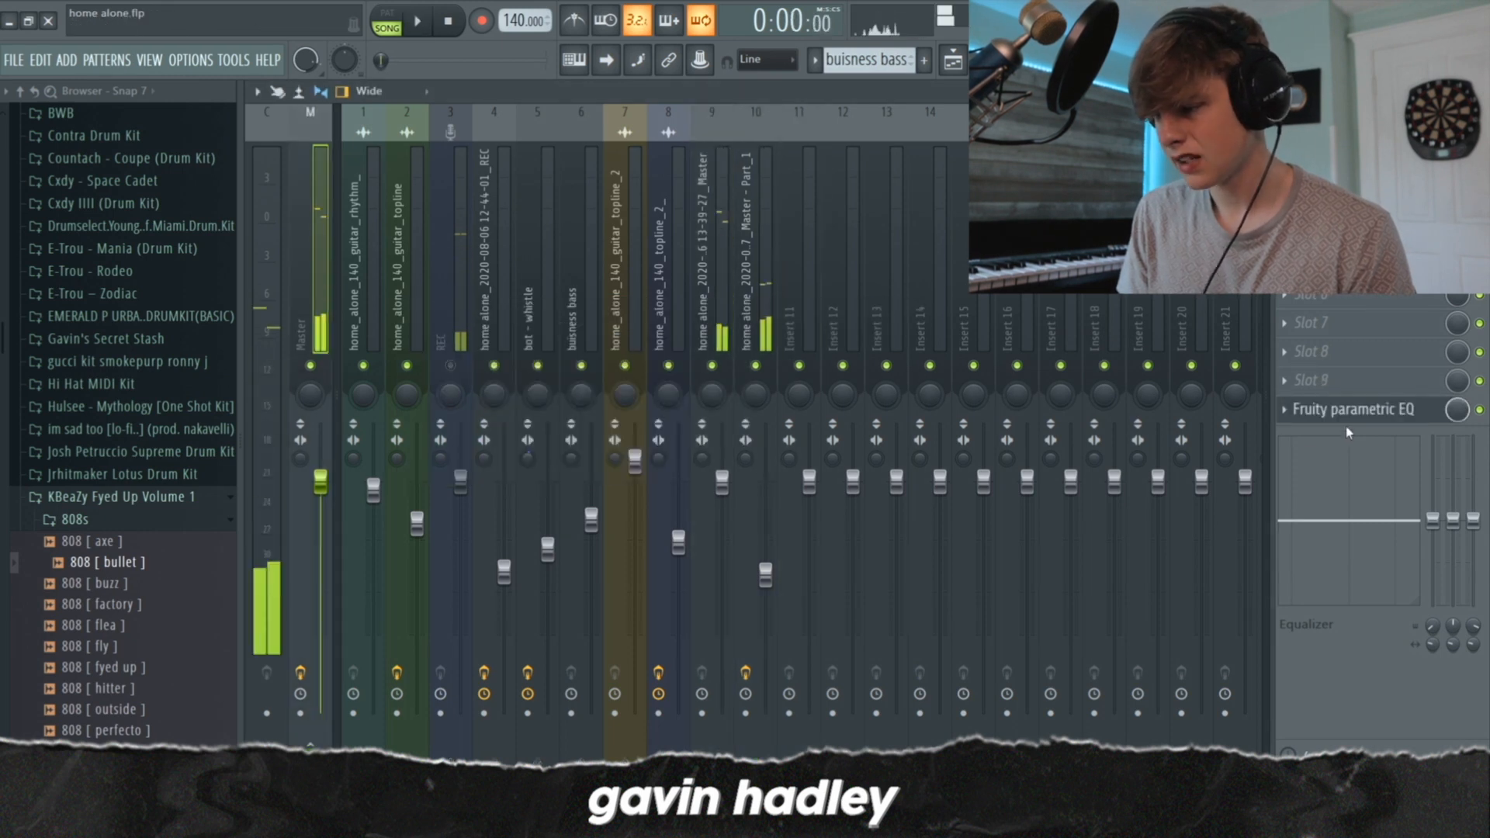
click(1352, 412)
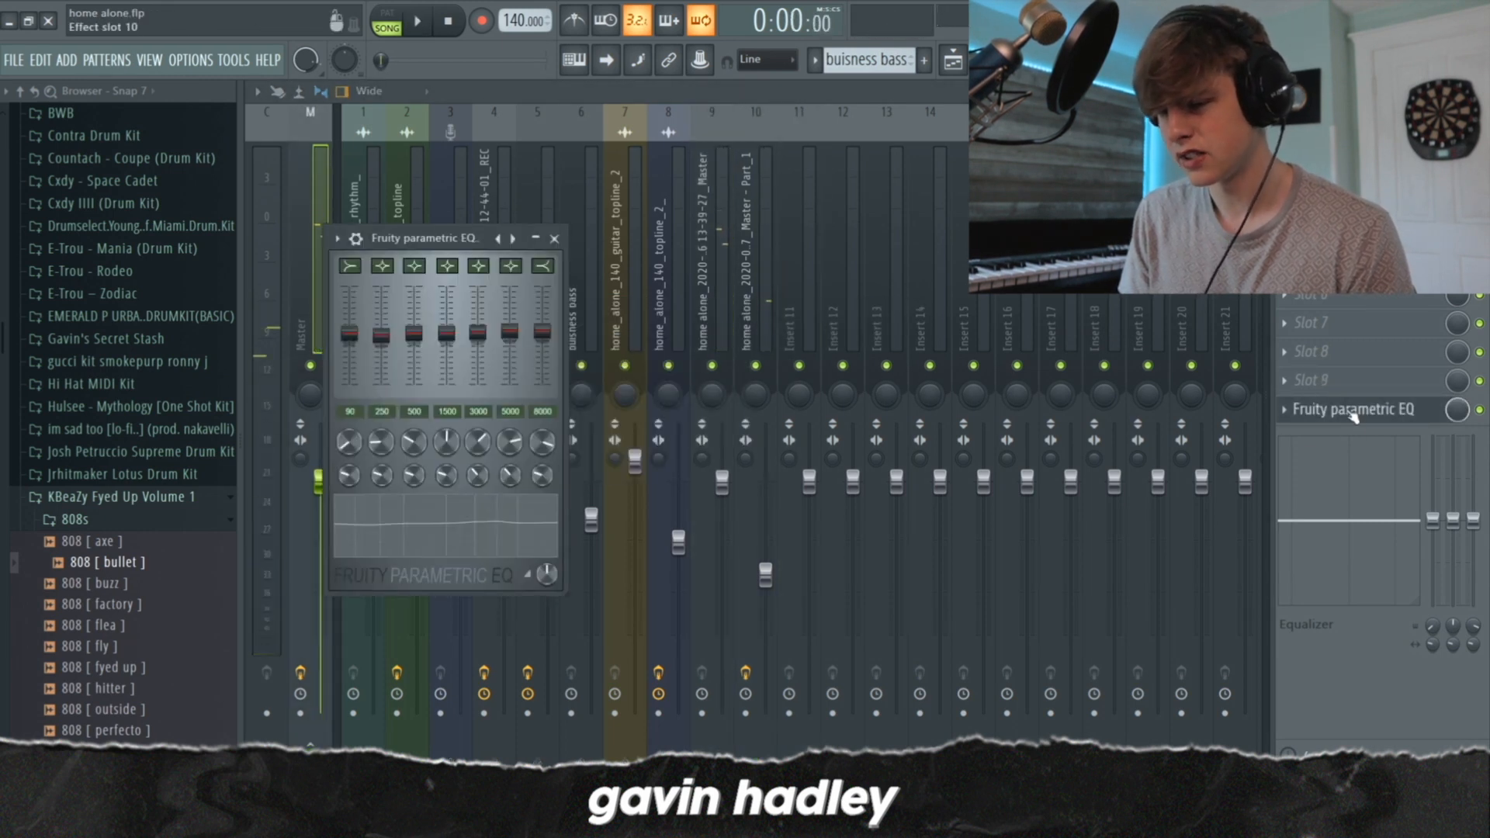